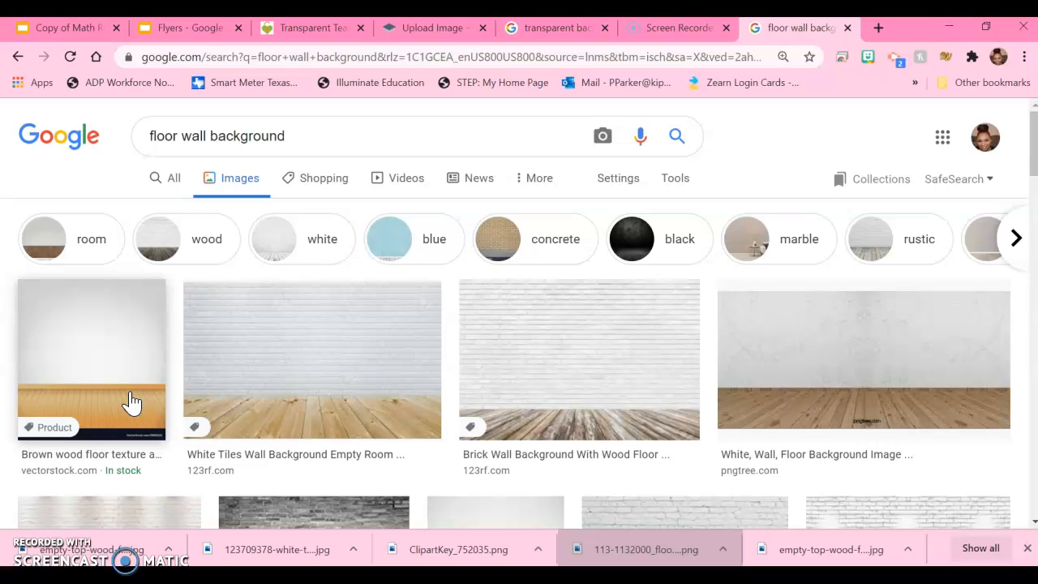
Browse the floor wall background results and open the Freepik image of a wood floor with a white brick wall
left_click(69, 27)
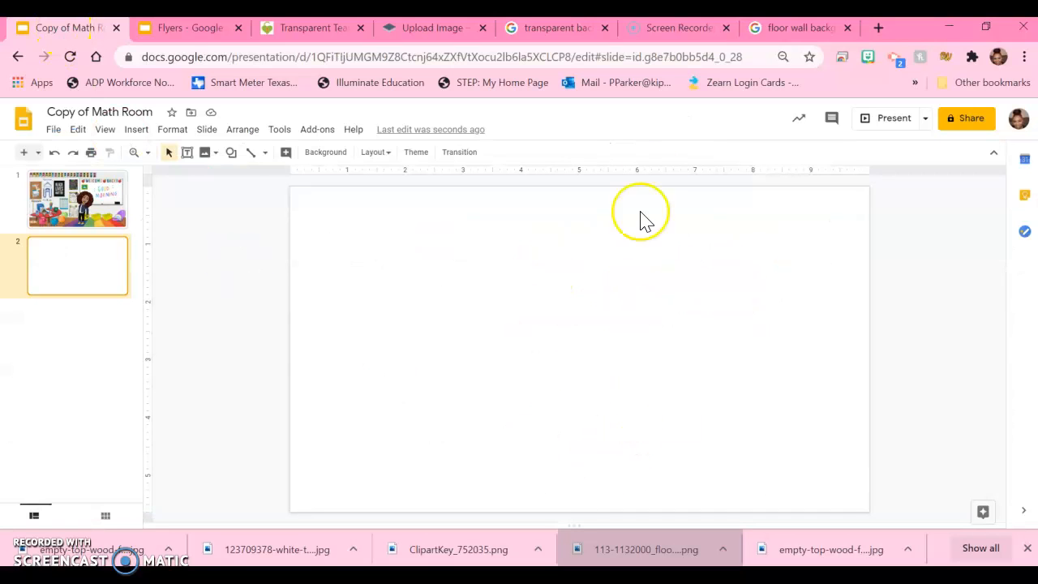
left_click(788, 32)
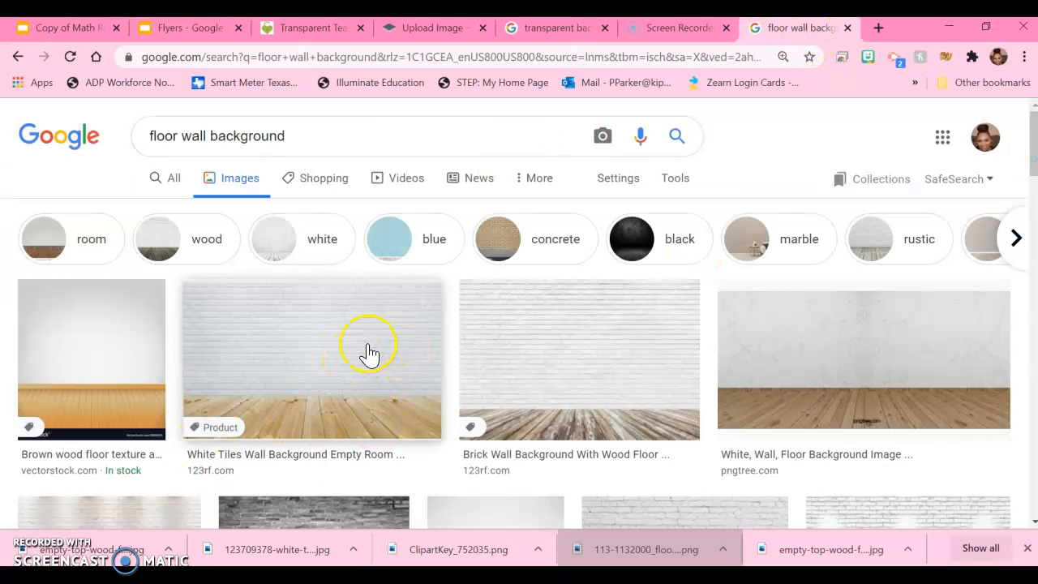
scroll(369, 355, "down", 3)
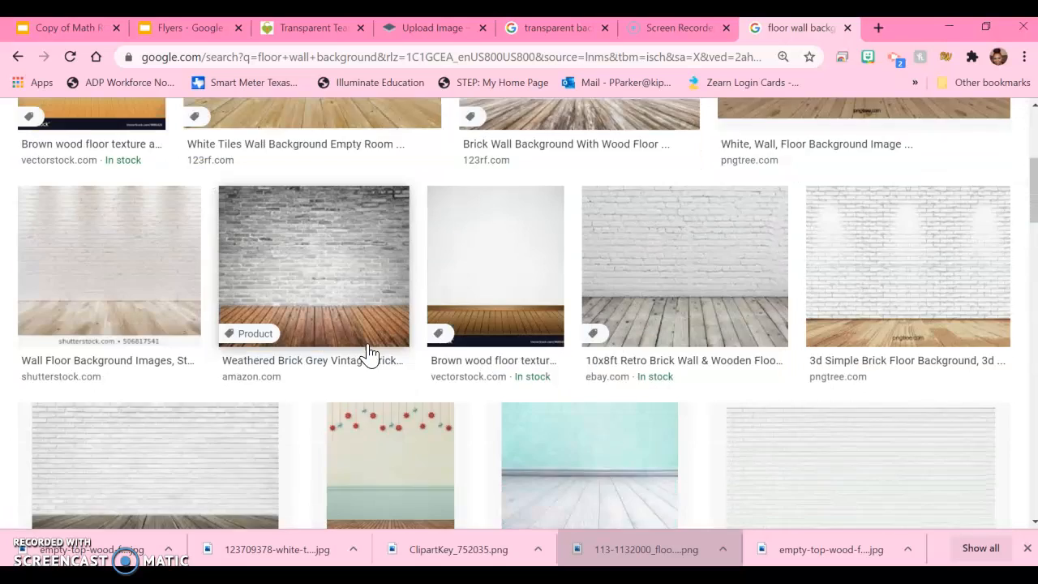
scroll(366, 352, "up", 2)
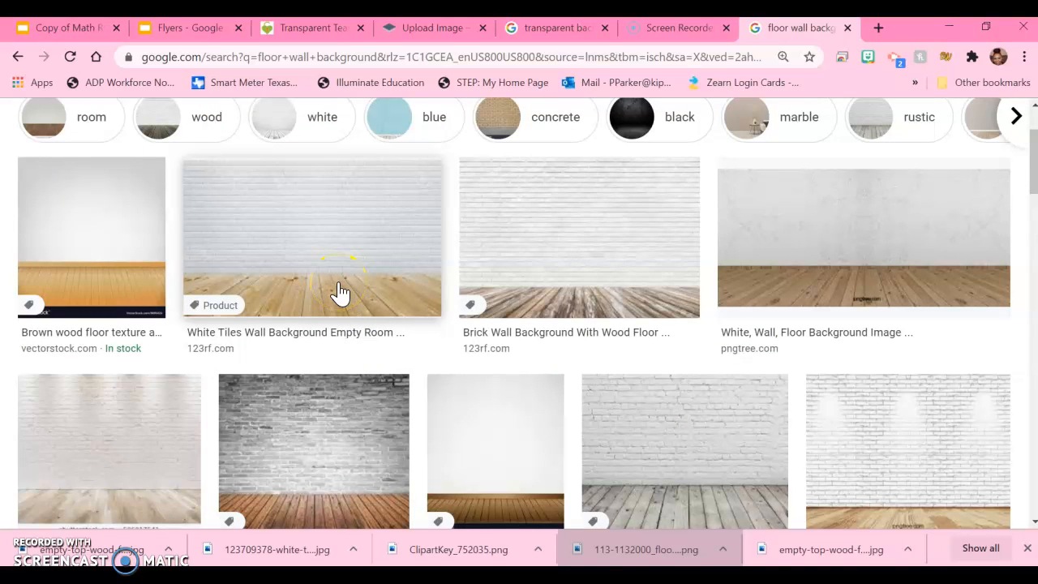
scroll(340, 294, "down", 7)
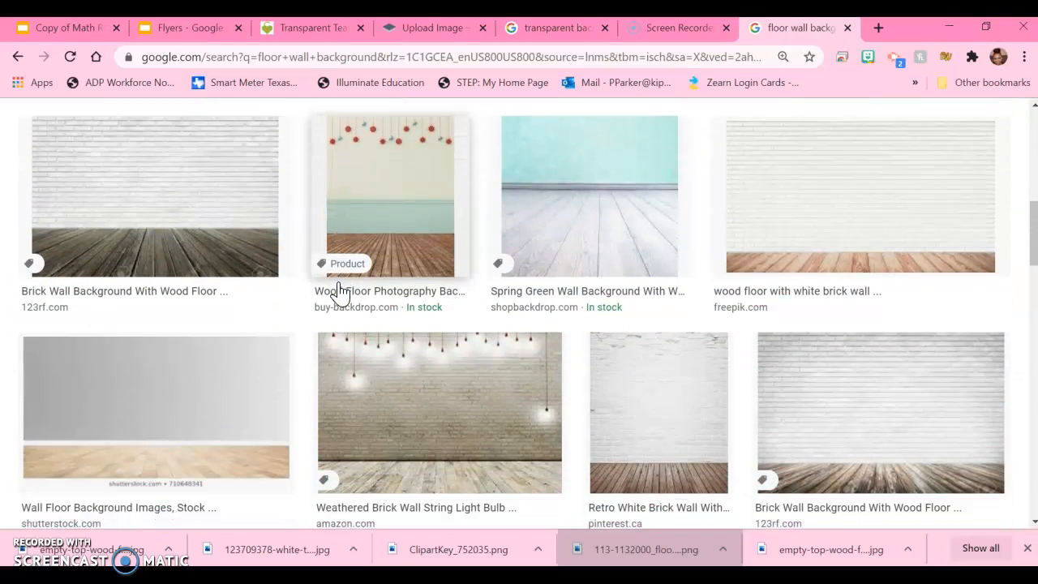
left_click(864, 243)
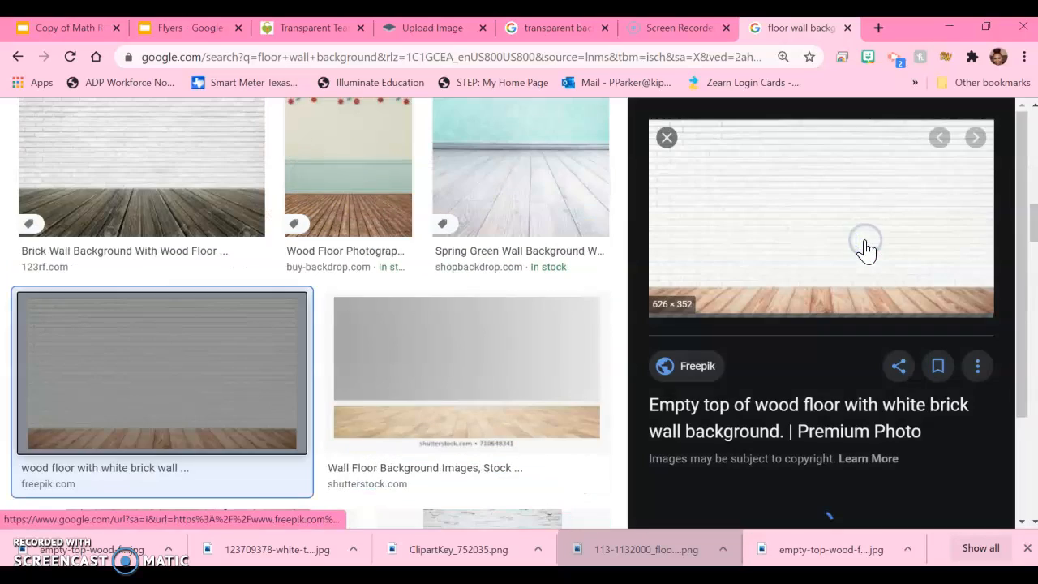
Save the previewed brick wall image to the Desktop as a JPEG, keeping the suggested file name
right_click(805, 252)
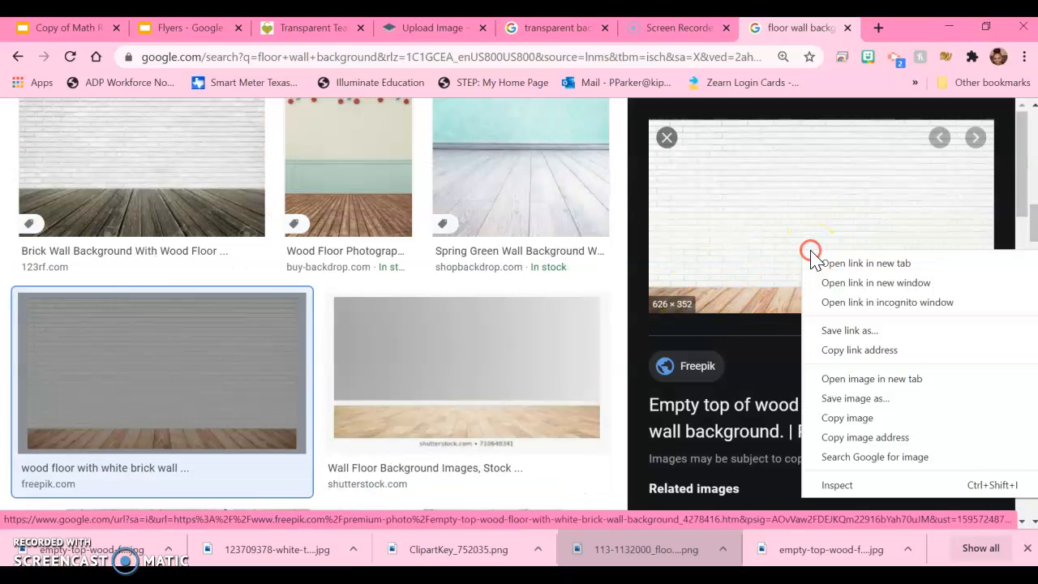
left_click(840, 399)
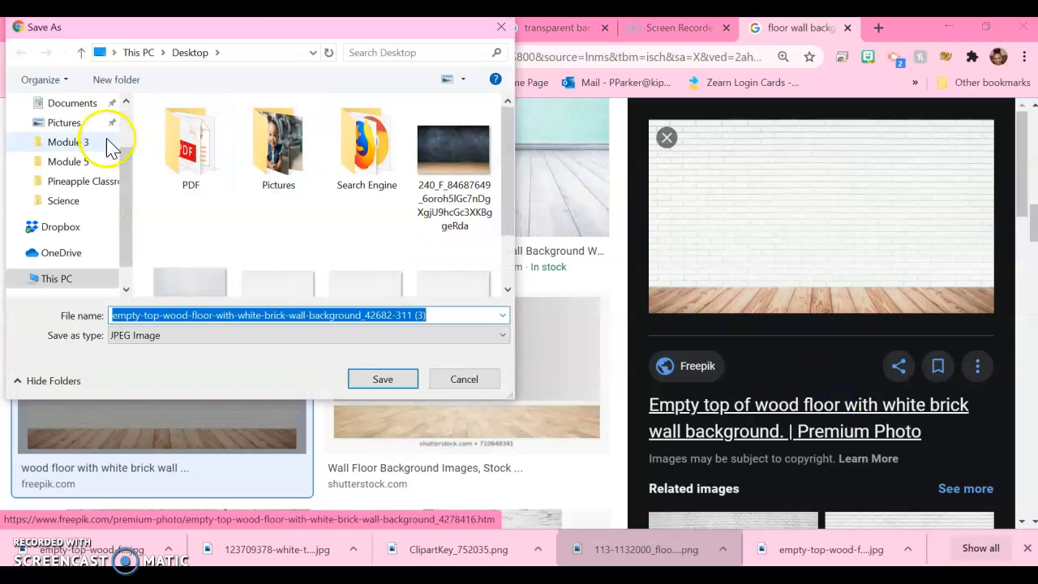
scroll(111, 146, "up", 2)
left_click(65, 136)
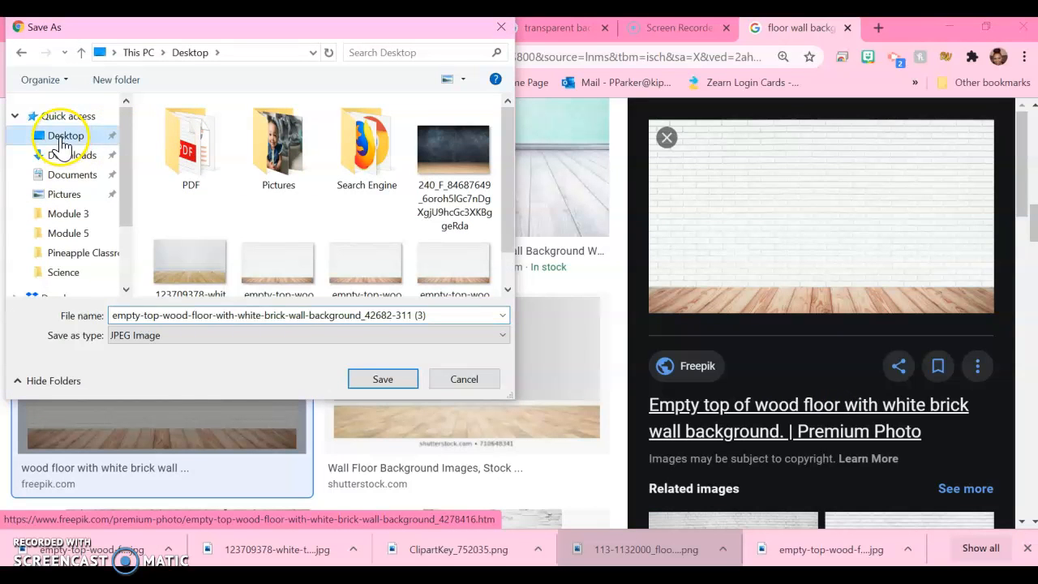
left_click(230, 317)
double_click(230, 316)
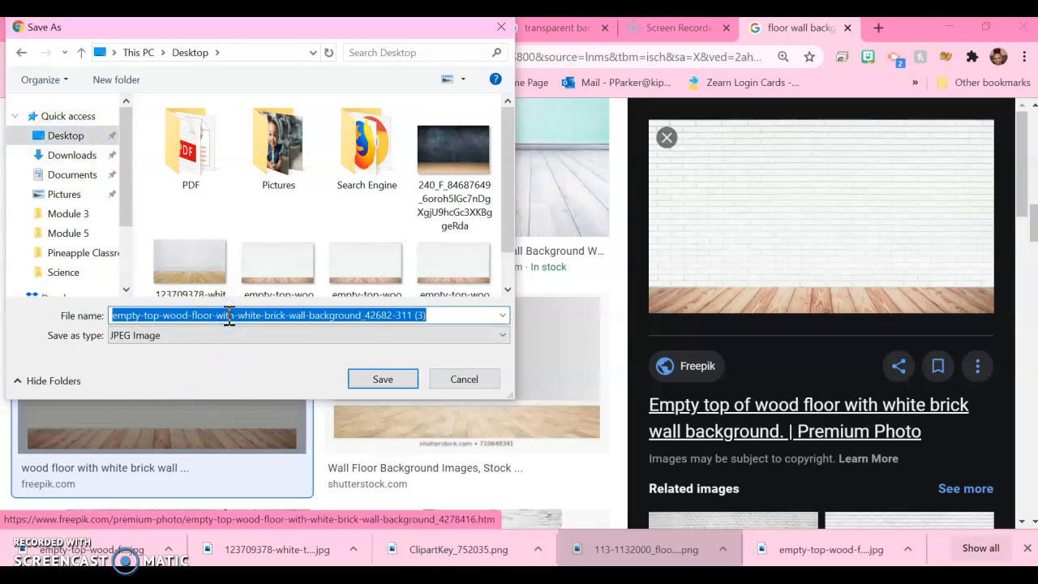
left_click(402, 375)
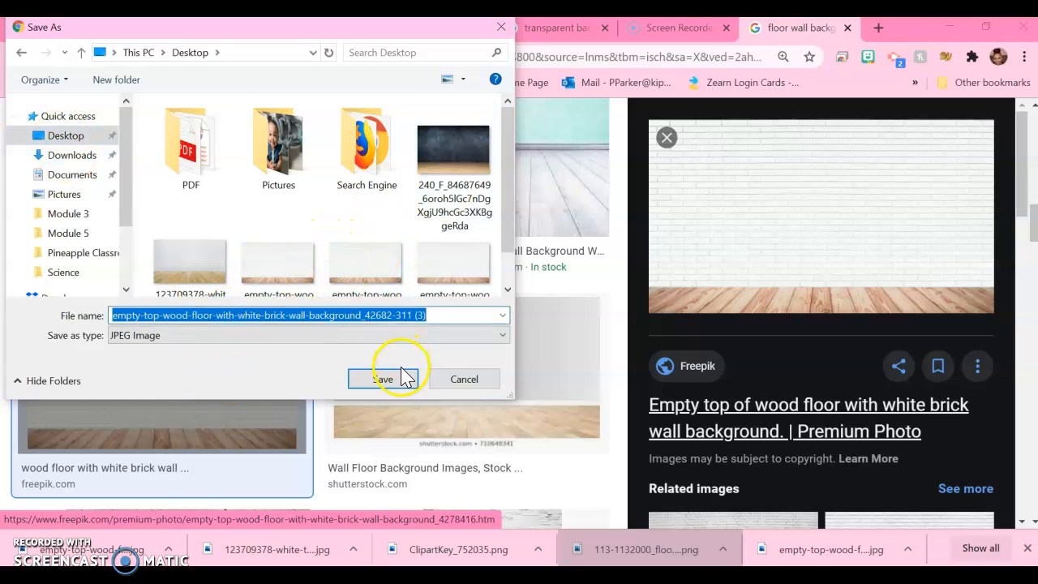
left_click(403, 388)
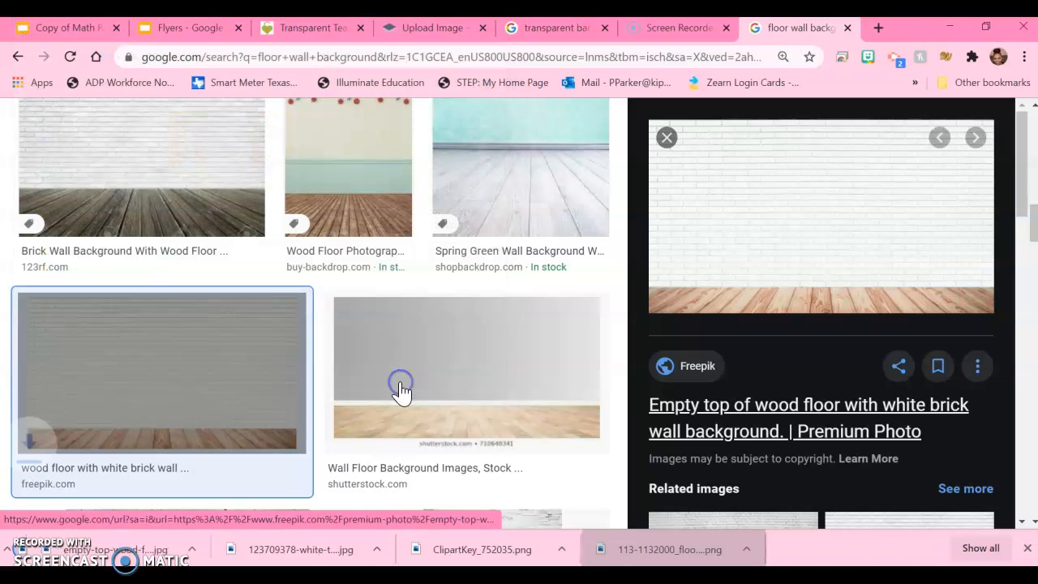
In the Copy of Math Room presentation, set the blank second slide's background to the Desktop image empty-top-wood-floor-with-white-brick-wall-background_42682-311 (1)
left_click(66, 26)
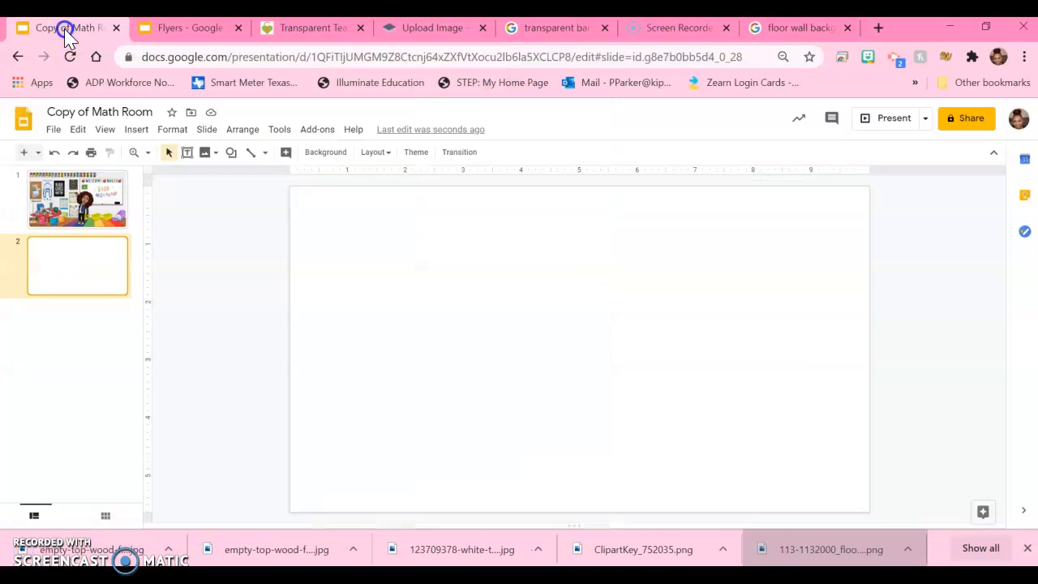
left_click(326, 153)
left_click(539, 313)
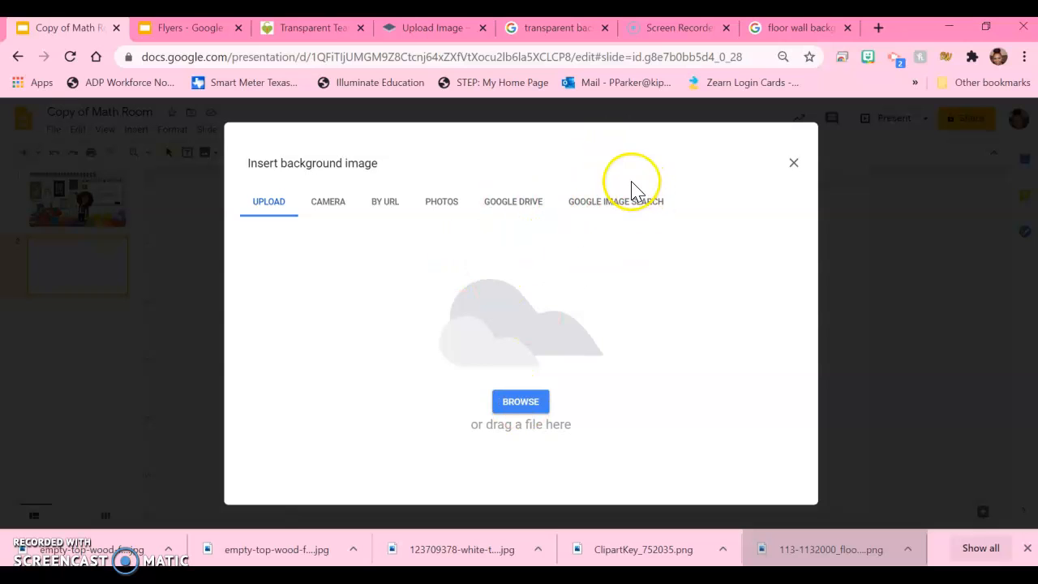
left_click(522, 412)
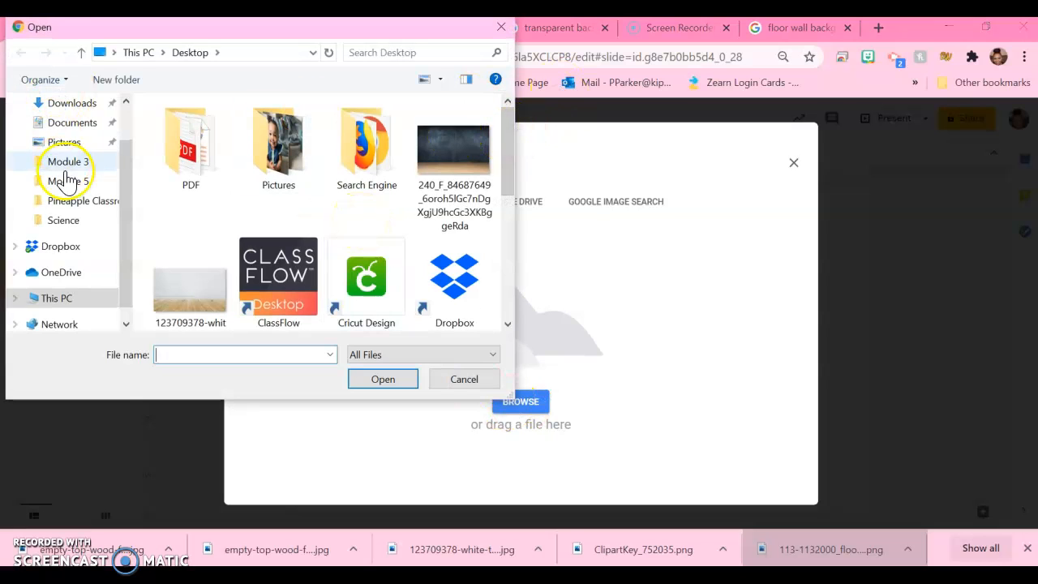
scroll(68, 180, "up", 1)
left_click(73, 139)
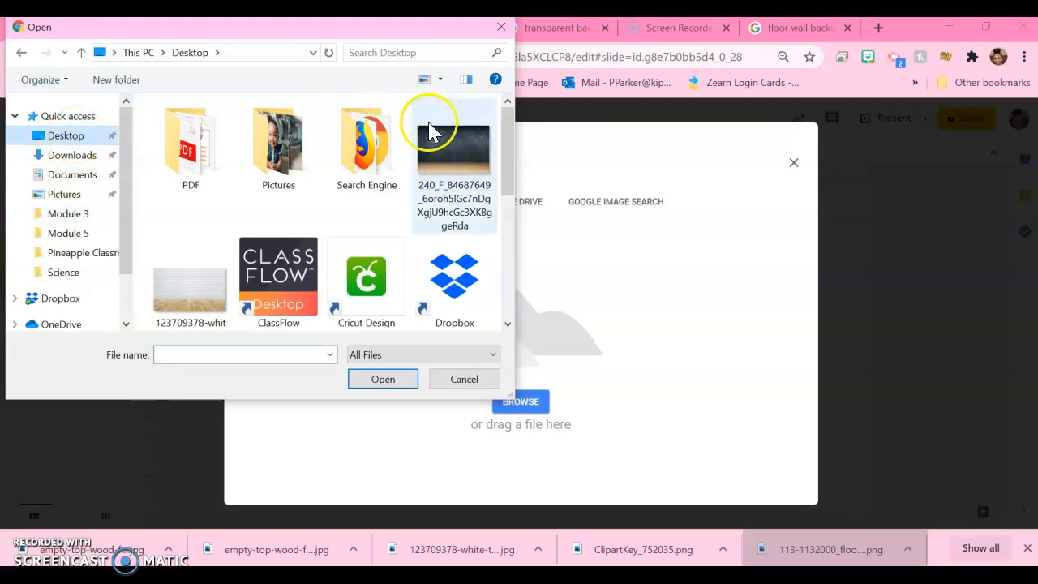
left_click_drag(508, 167, 502, 230)
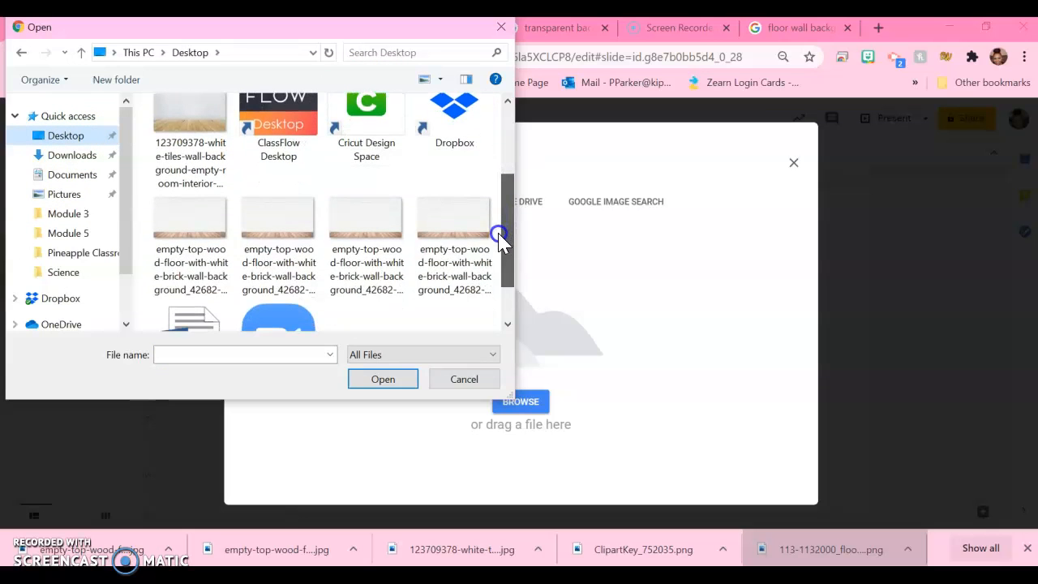
left_click(185, 217)
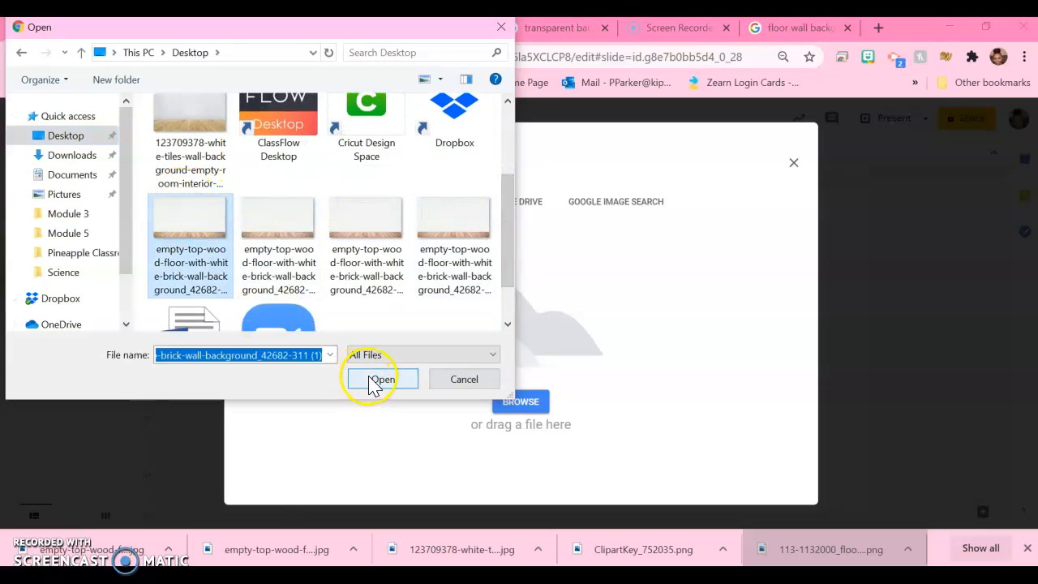
left_click(372, 379)
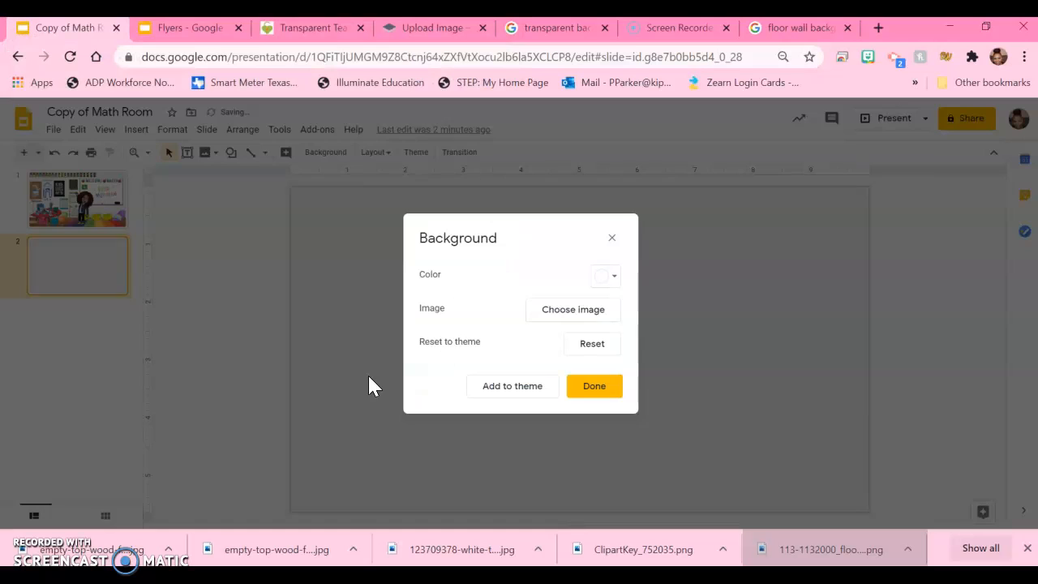
left_click(600, 388)
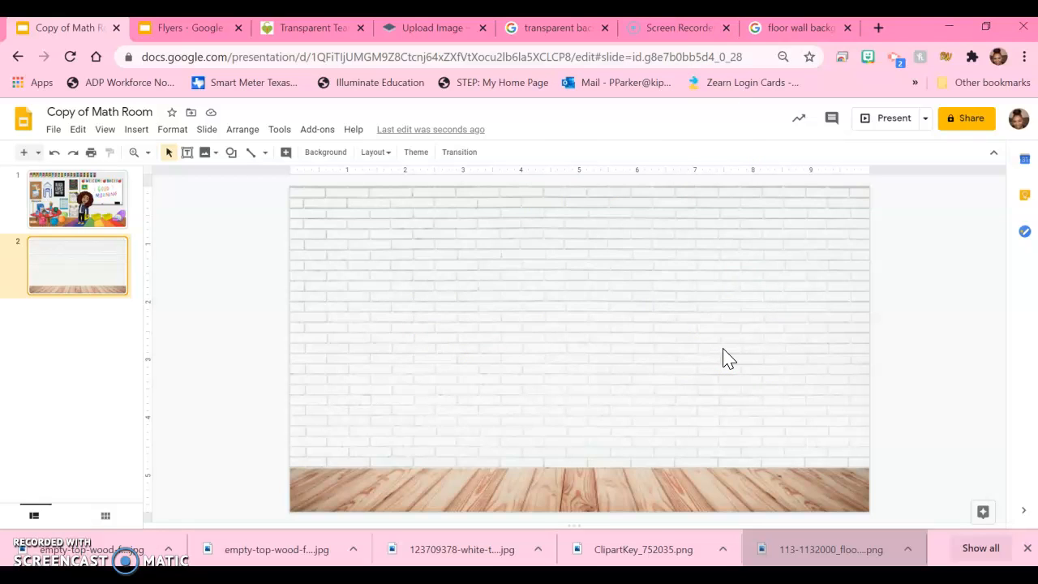
Search Google for "floor lamps" in a new browser tab and show the image results
left_click(877, 29)
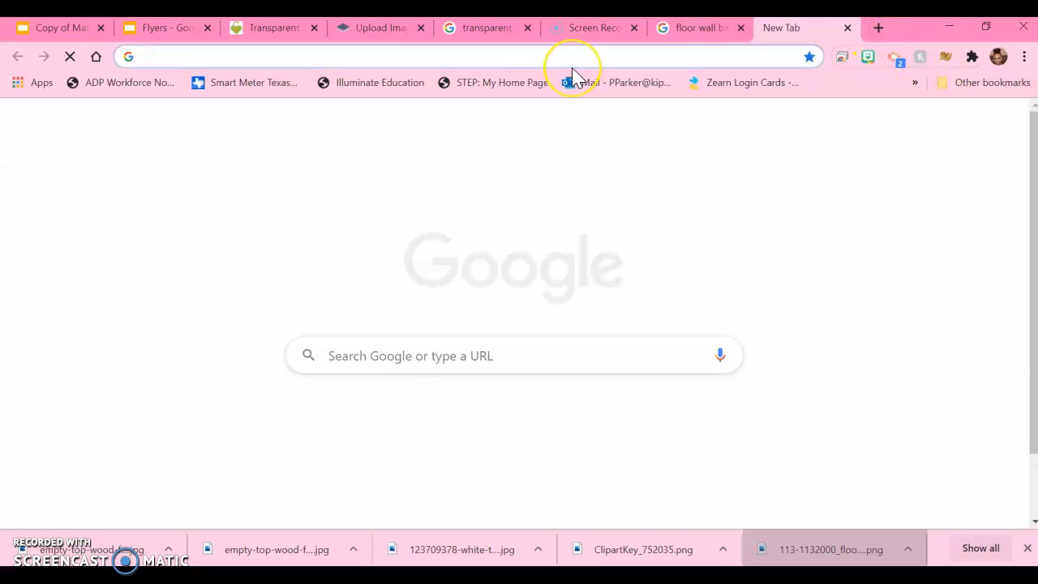
type("floor")
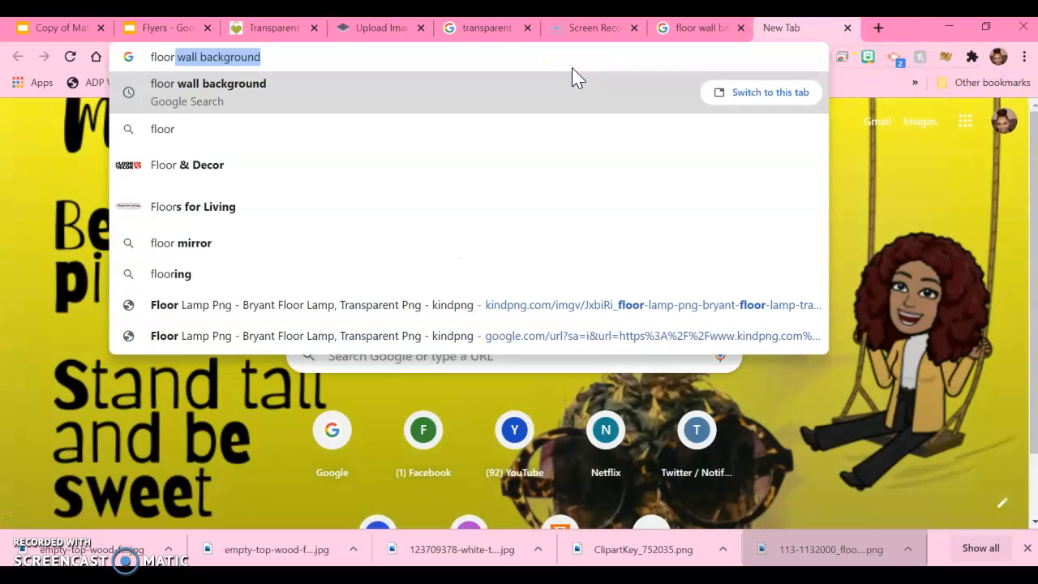
type(" lan")
key("BackSpace")
type("m")
key("BackSpace")
type("mps")
key("Return")
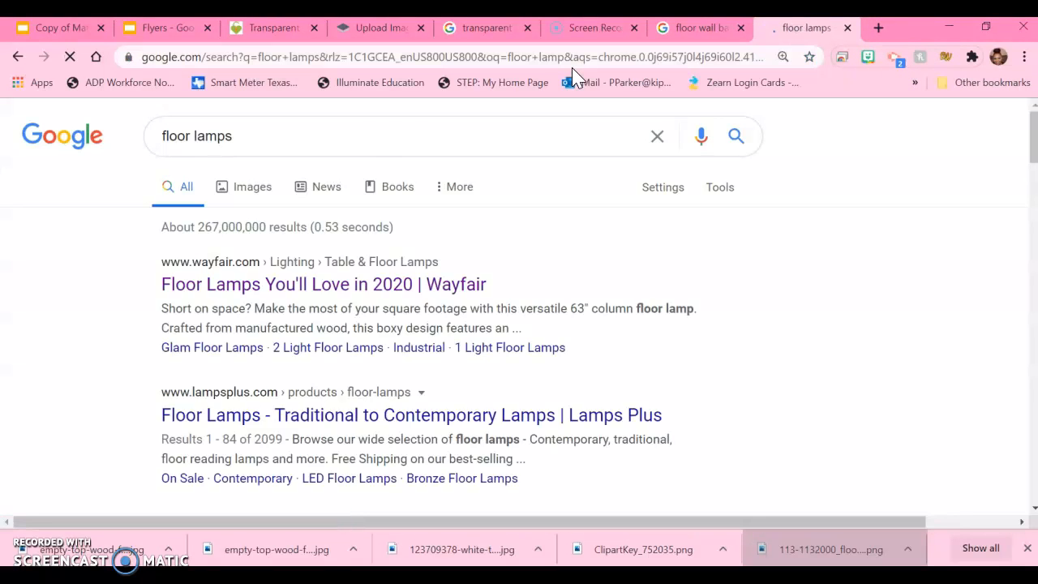
left_click(252, 192)
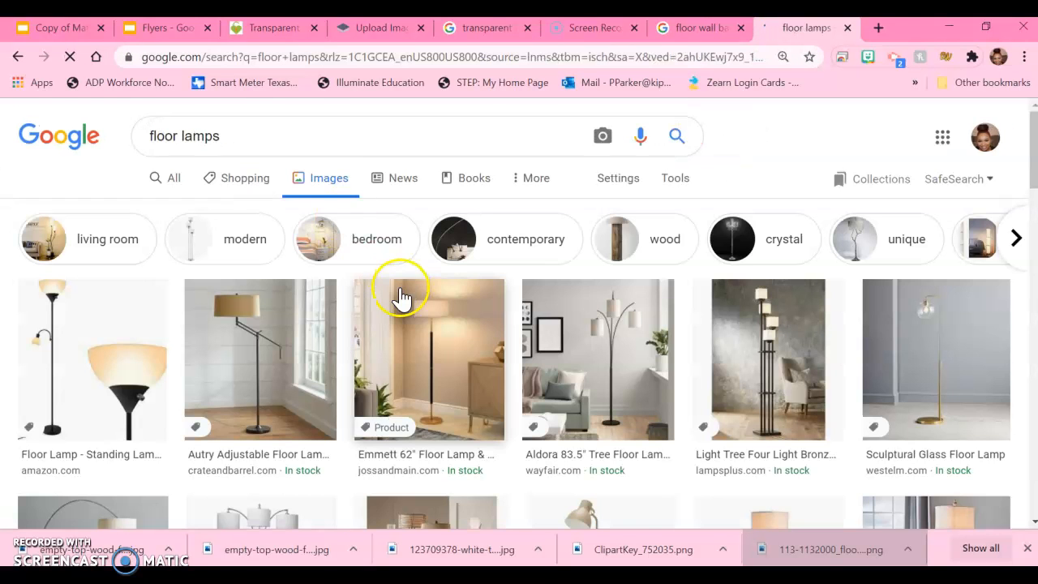
Find the Vraiment Beau floor lamp with four connected brass legs and copy its image
scroll(401, 298, "down", 7)
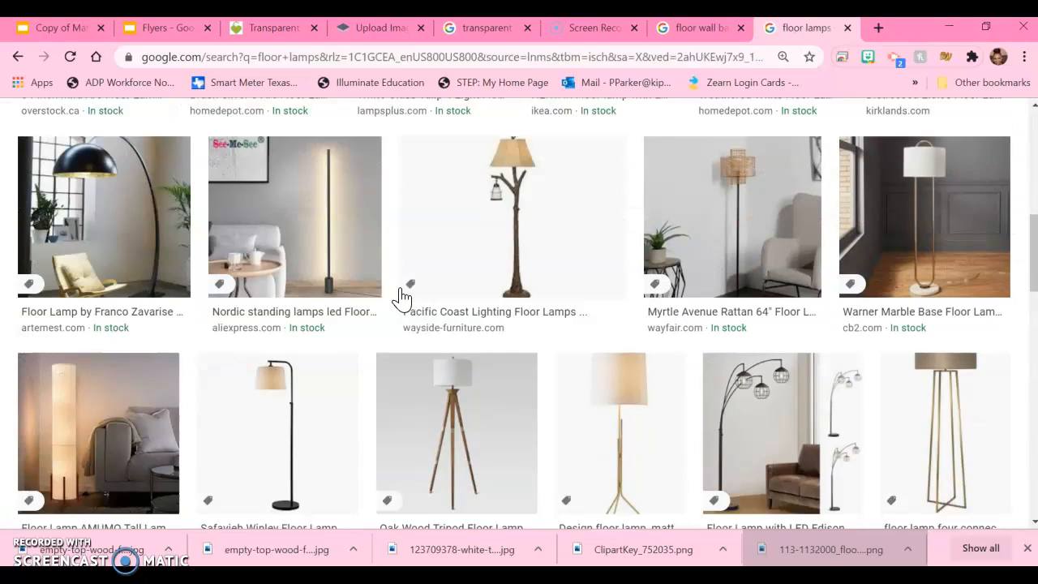
scroll(401, 299, "down", 5)
scroll(401, 298, "up", 3)
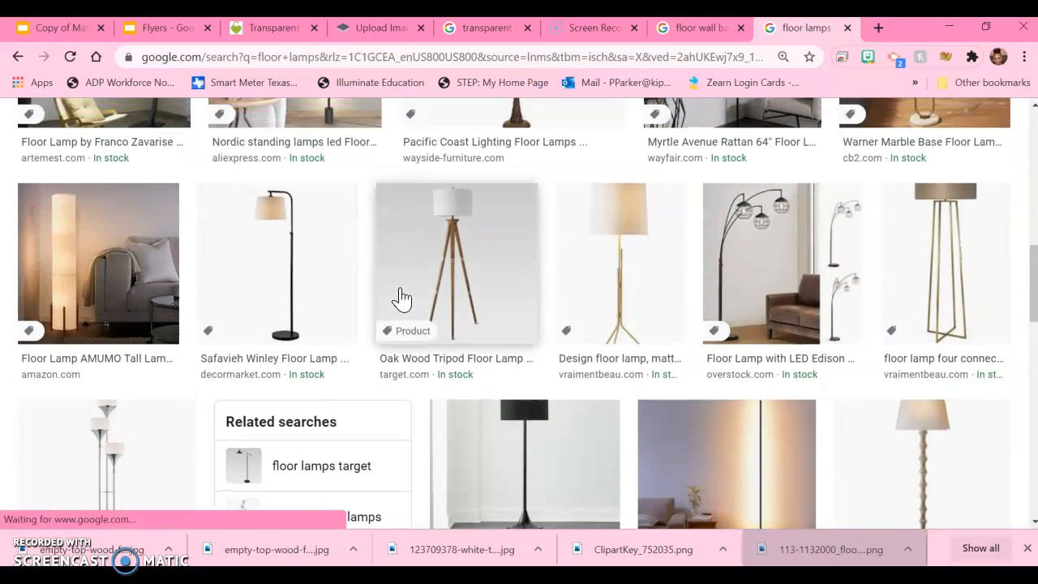
scroll(401, 298, "down", 1)
scroll(401, 298, "up", 1)
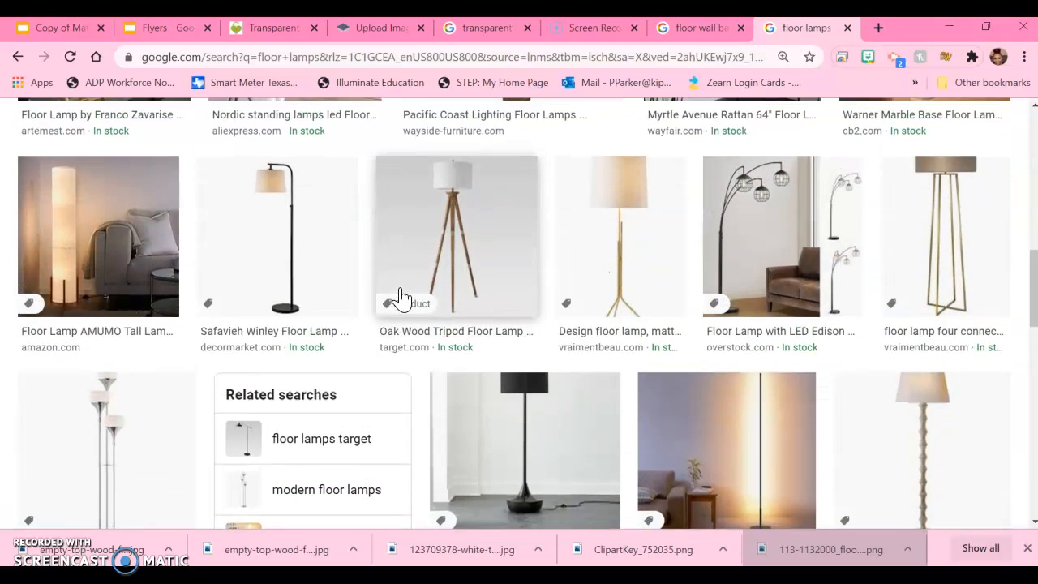
left_click(965, 213)
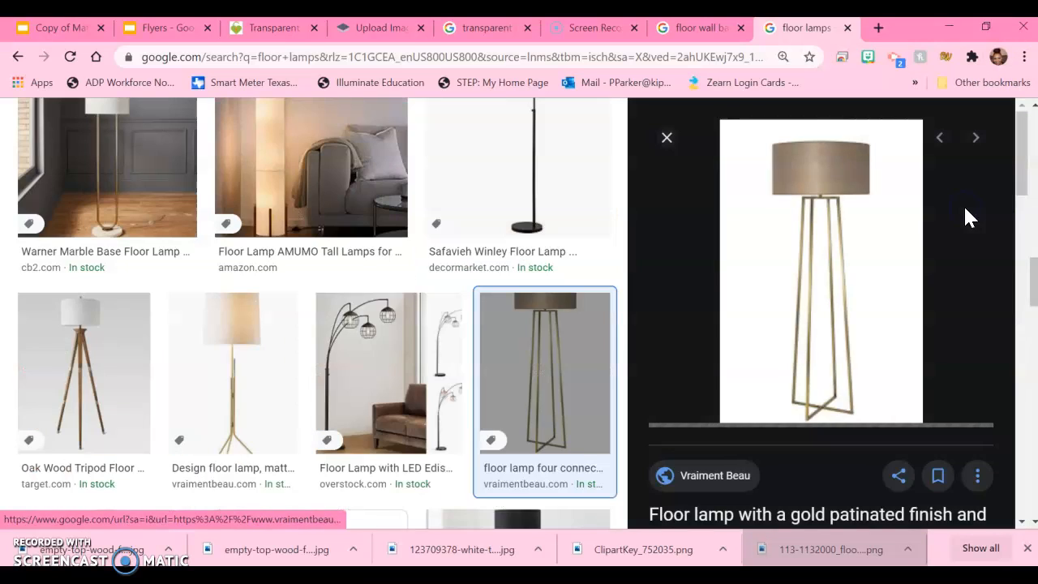
right_click(799, 294)
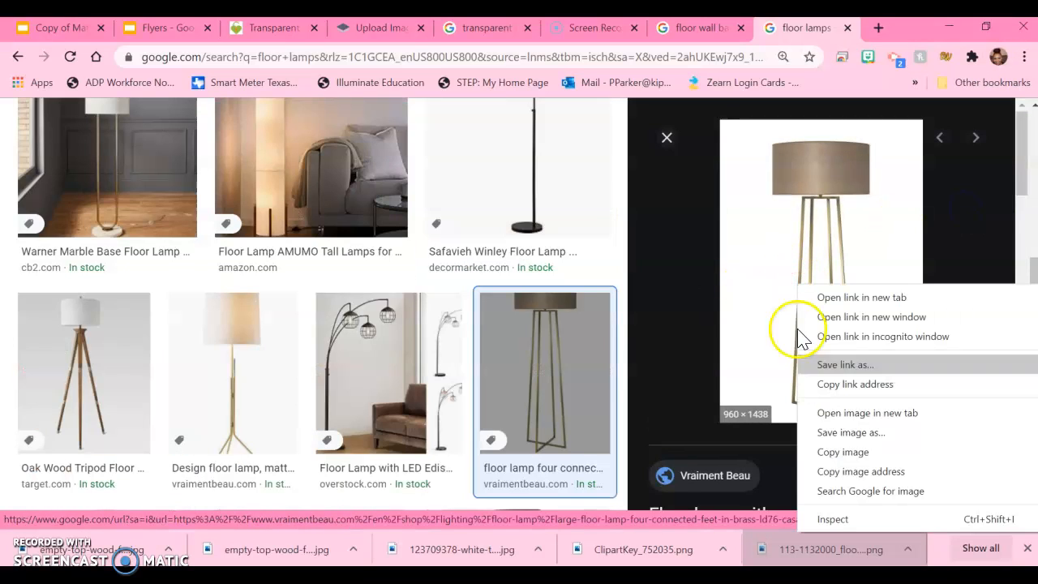
left_click(824, 453)
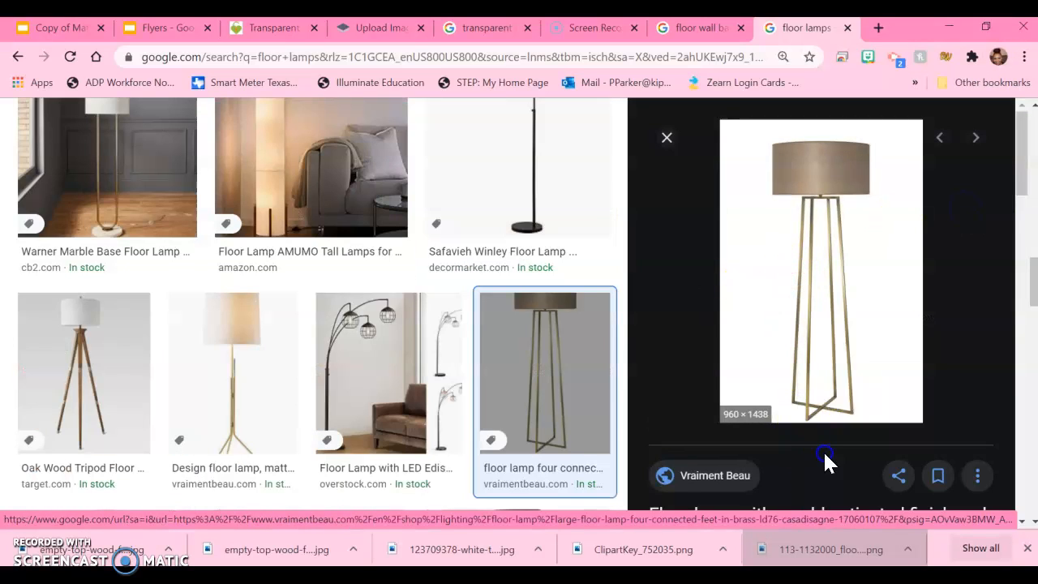
Paste the copied floor lamp image onto the brick wall slide in the Copy of Math Room presentation
left_click(34, 29)
right_click(438, 294)
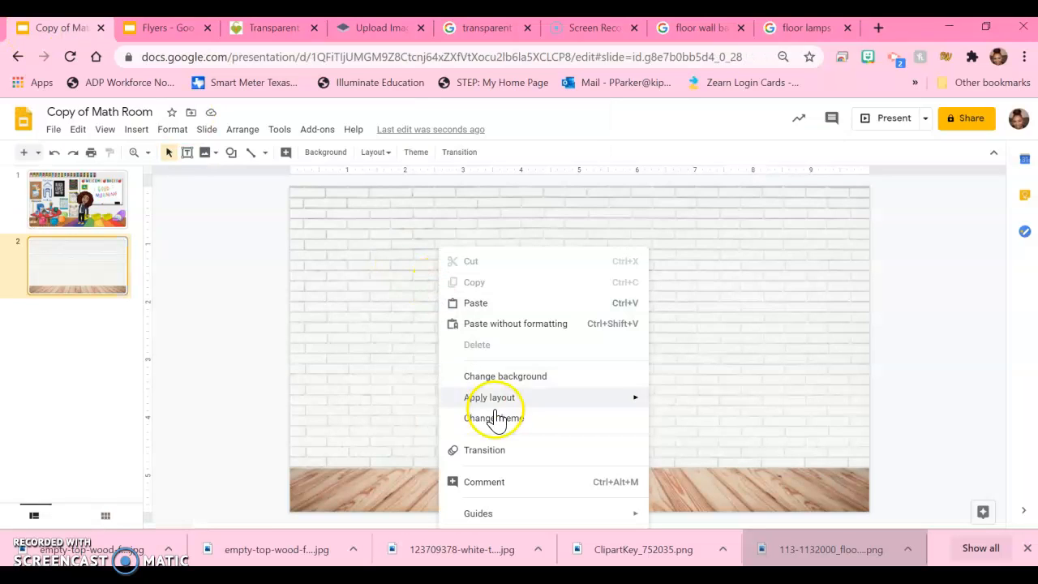
left_click(510, 308)
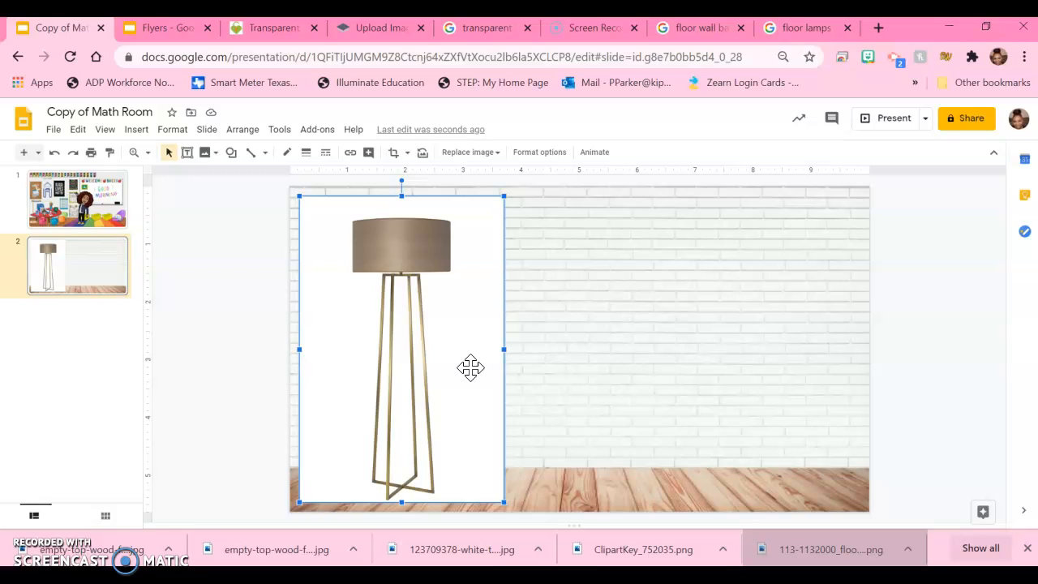
Preview the HiClipart wooden tripod lamp in the existing transparent floor lamp image search and look through the neighbouring results
left_click(485, 28)
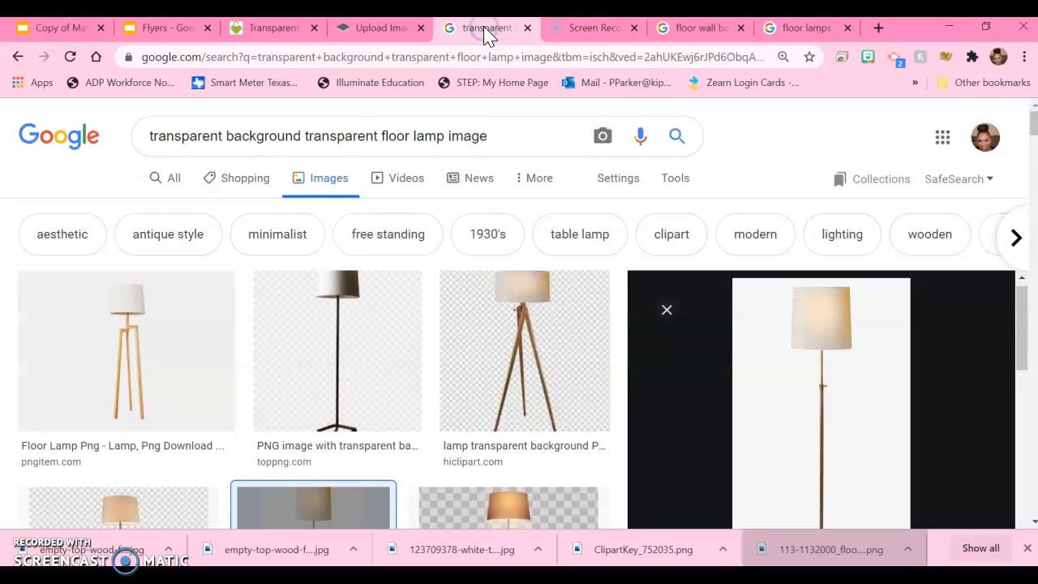
left_click(503, 365)
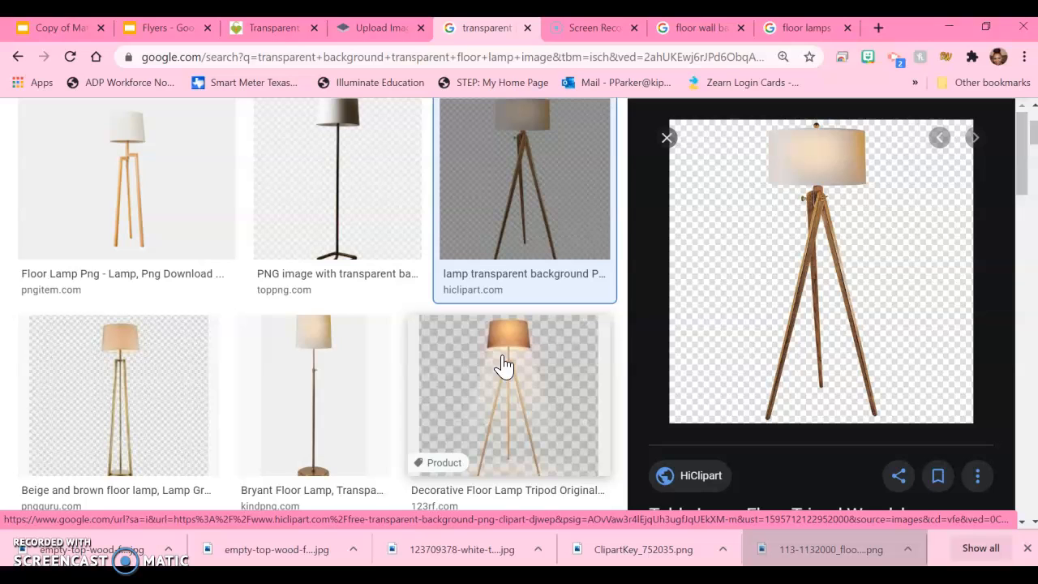
scroll(504, 366, "up", 2)
scroll(504, 366, "down", 5)
scroll(503, 365, "up", 2)
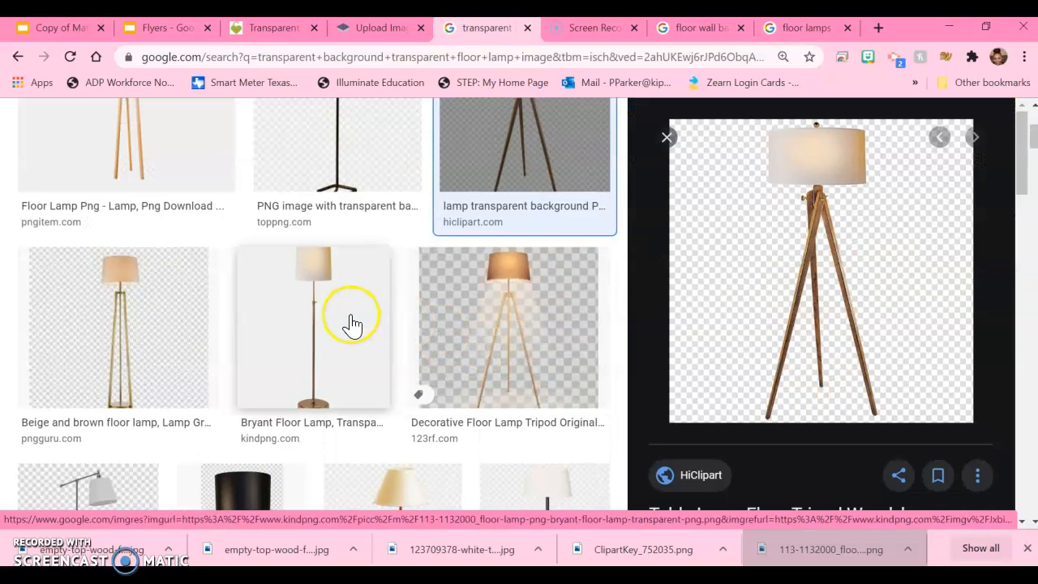
Preview the Bryant Floor Lamp from kindpng in the transparent floor lamp results and copy its image
left_click(370, 321)
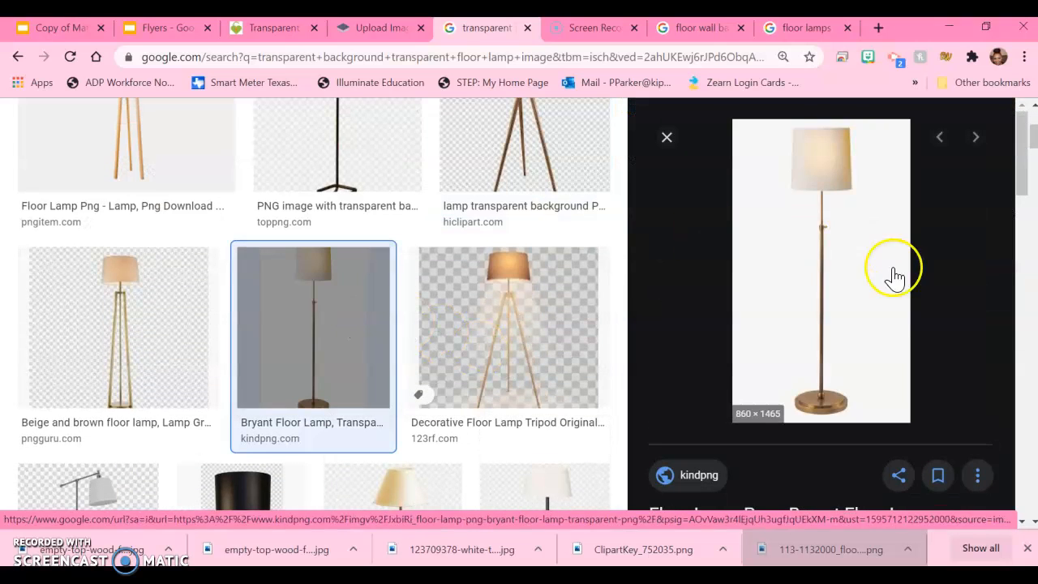
right_click(856, 290)
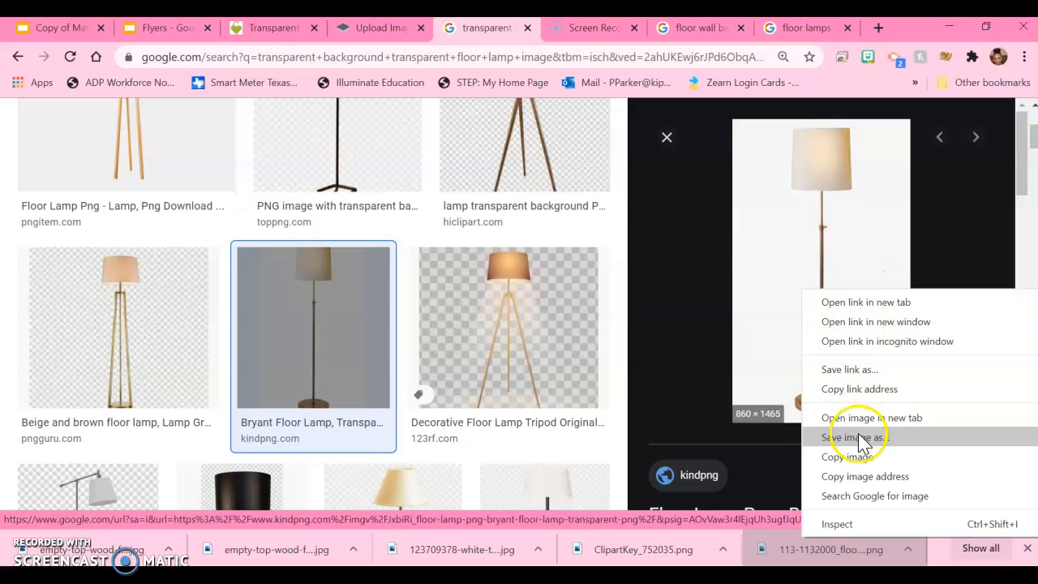
left_click(863, 462)
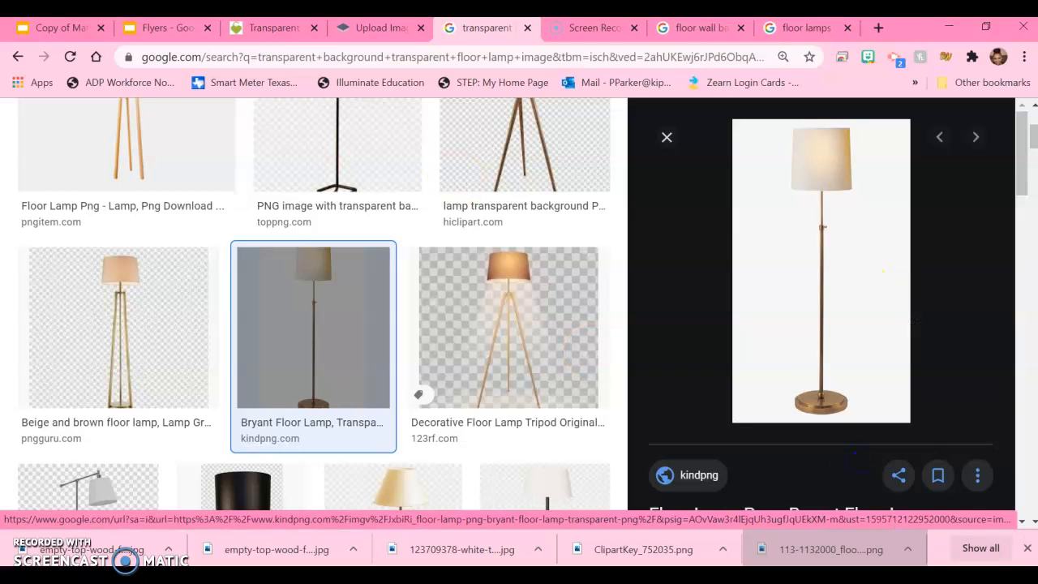
Replace the floor lamp on the brick wall slide of Copy of Math Room with the copied Bryant lamp image
left_click(35, 28)
left_click(387, 308)
key("Delete")
right_click(387, 310)
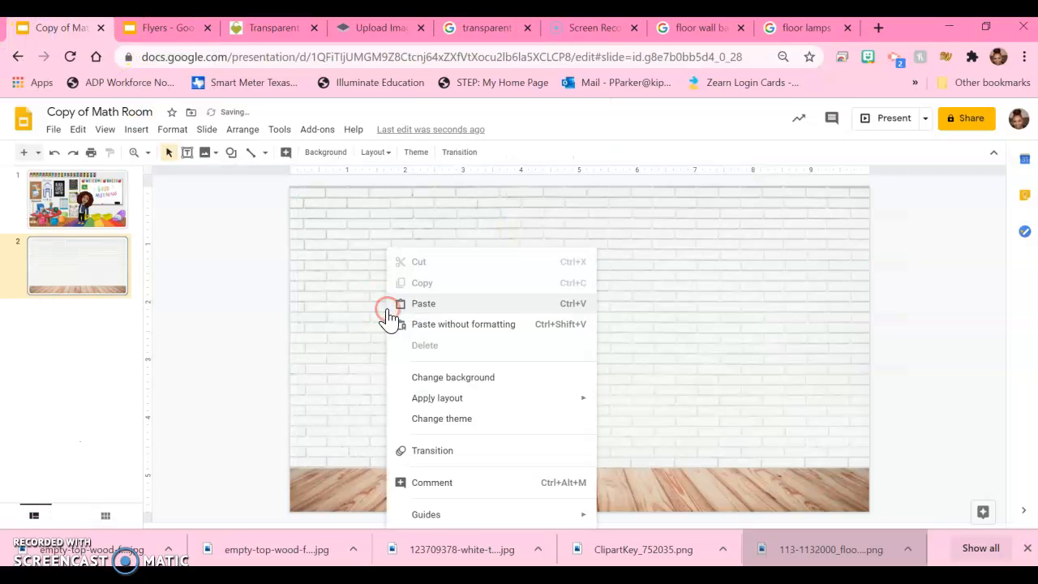
left_click(455, 303)
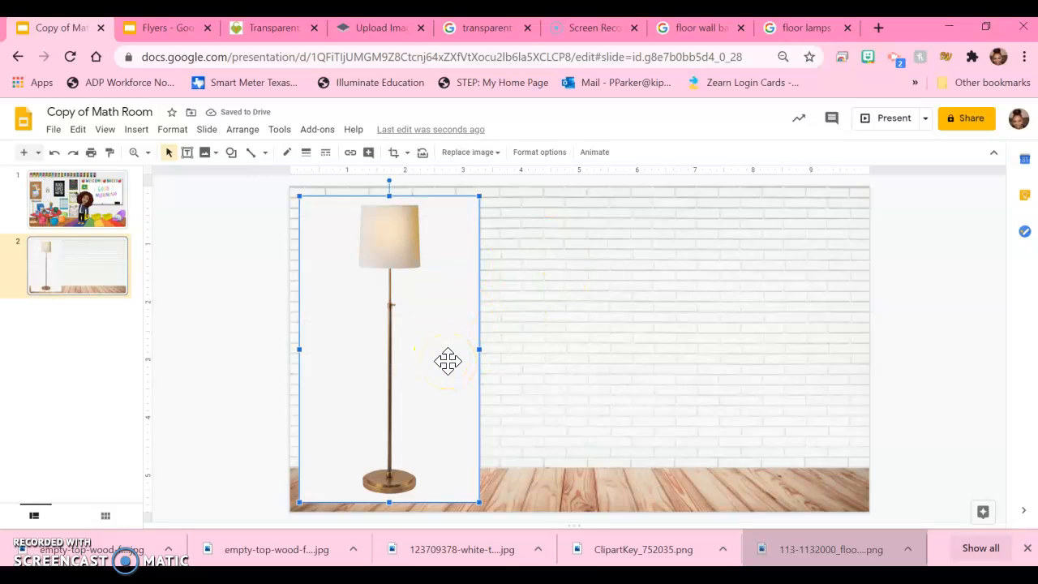
Upload the Bryant lamp image from the Google Images preview to remove.bg to strip its background
left_click(386, 33)
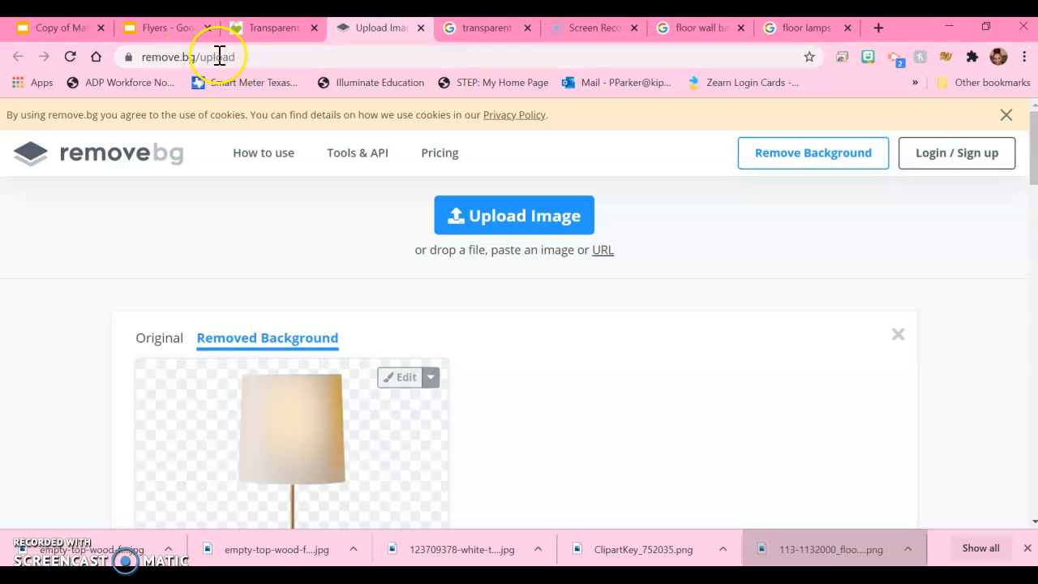
left_click(804, 28)
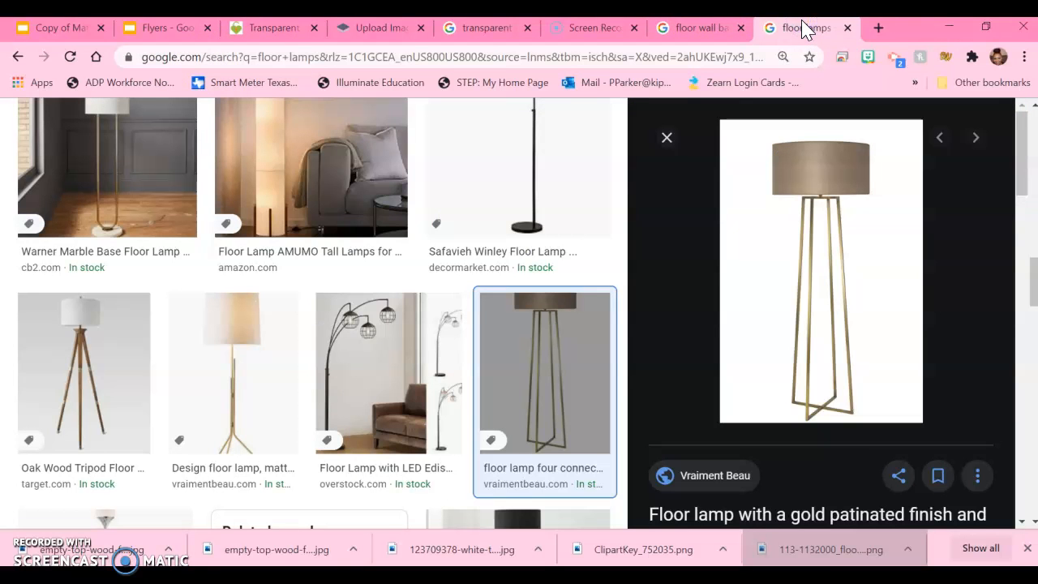
left_click(483, 33)
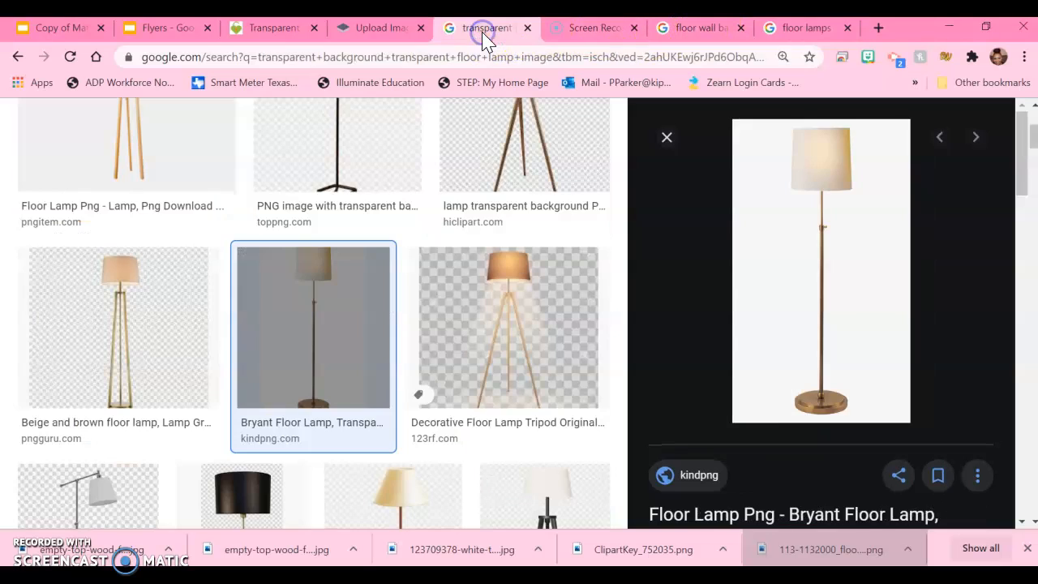
left_click_drag(859, 299, 506, 410)
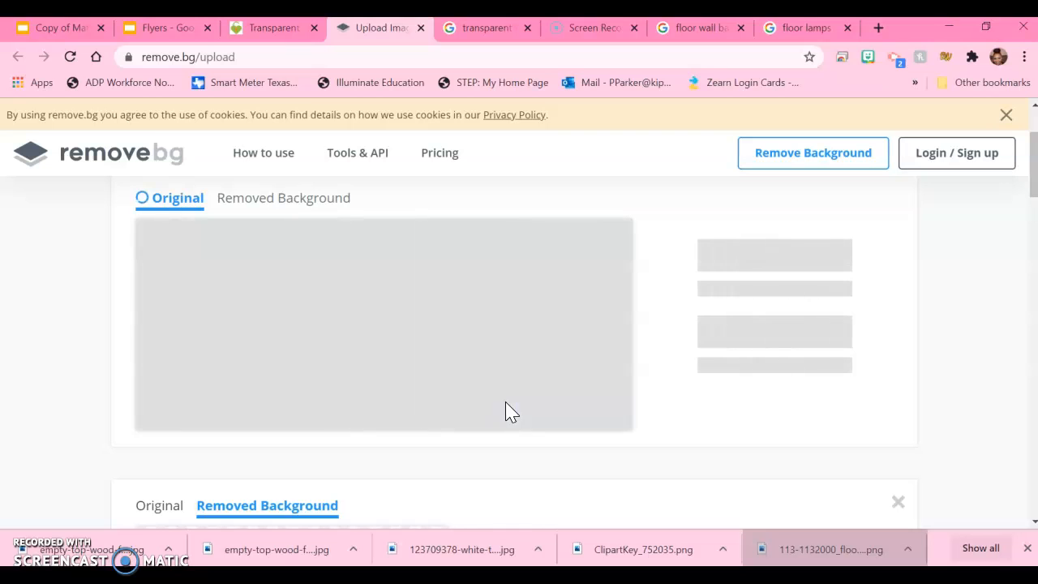
Check the background-free lamp on remove.bg and download its preview-size image
scroll(505, 412, "down", 5)
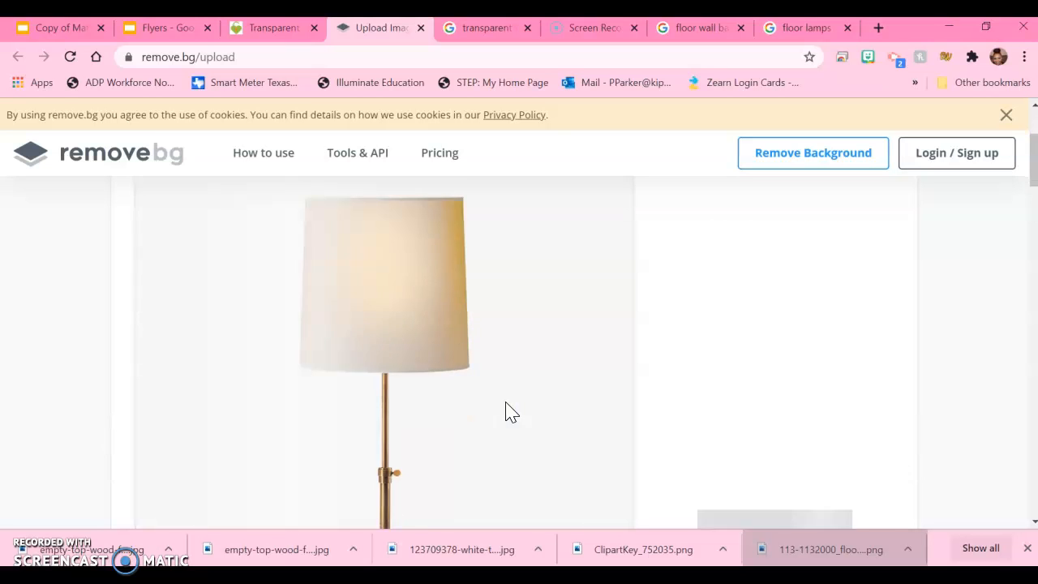
scroll(505, 412, "down", 5)
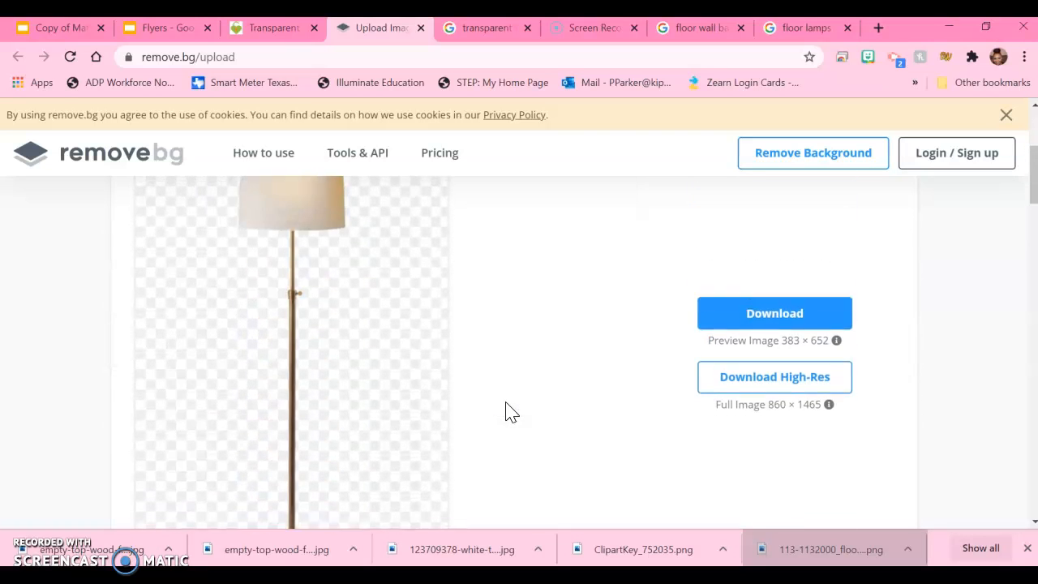
scroll(341, 354, "up", 1)
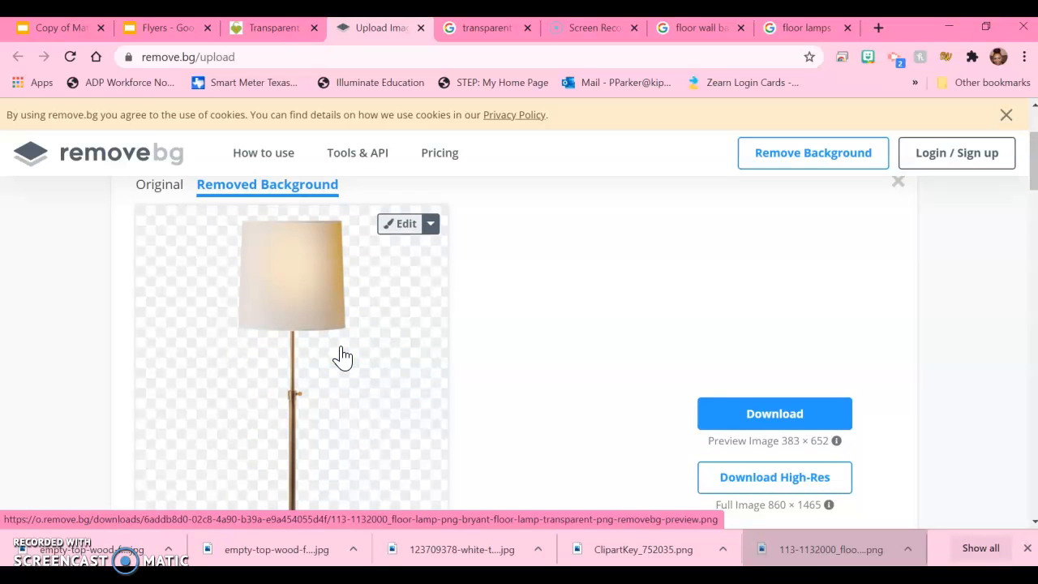
left_click(751, 430)
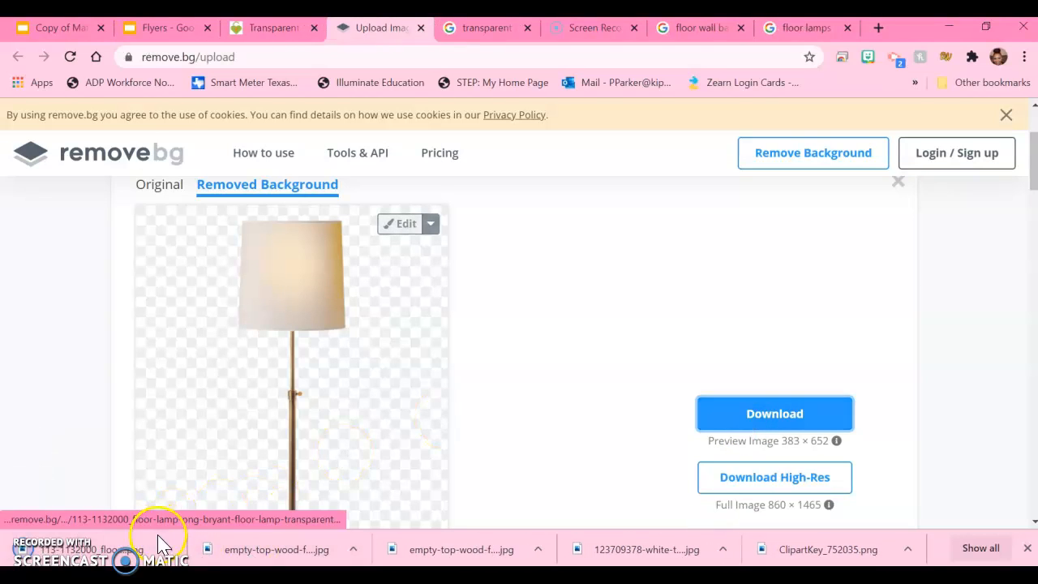
Return to the Copy of Math Room presentation and delete the lamp image that still has its background
left_click(72, 31)
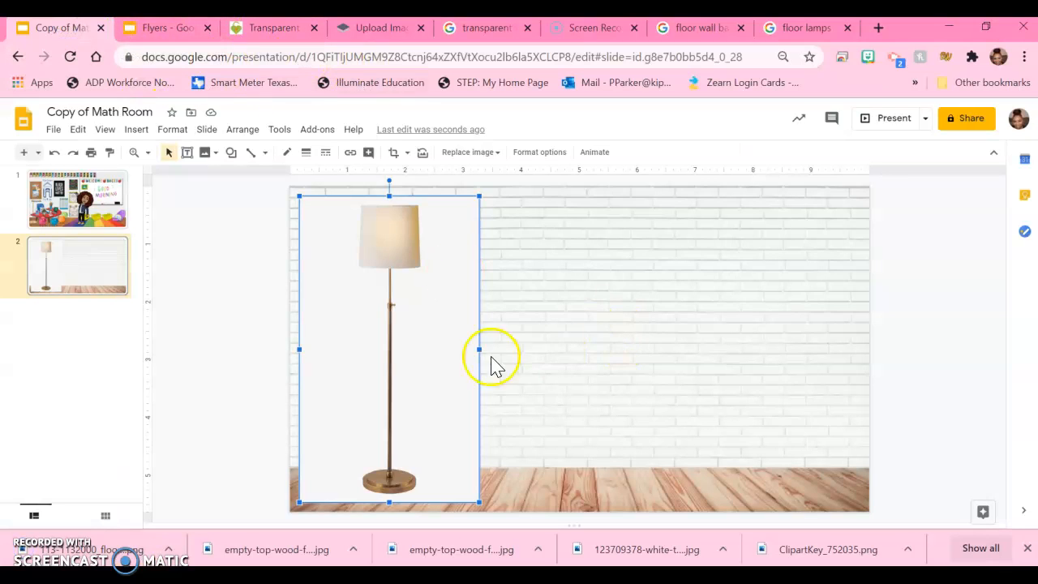
key("Delete")
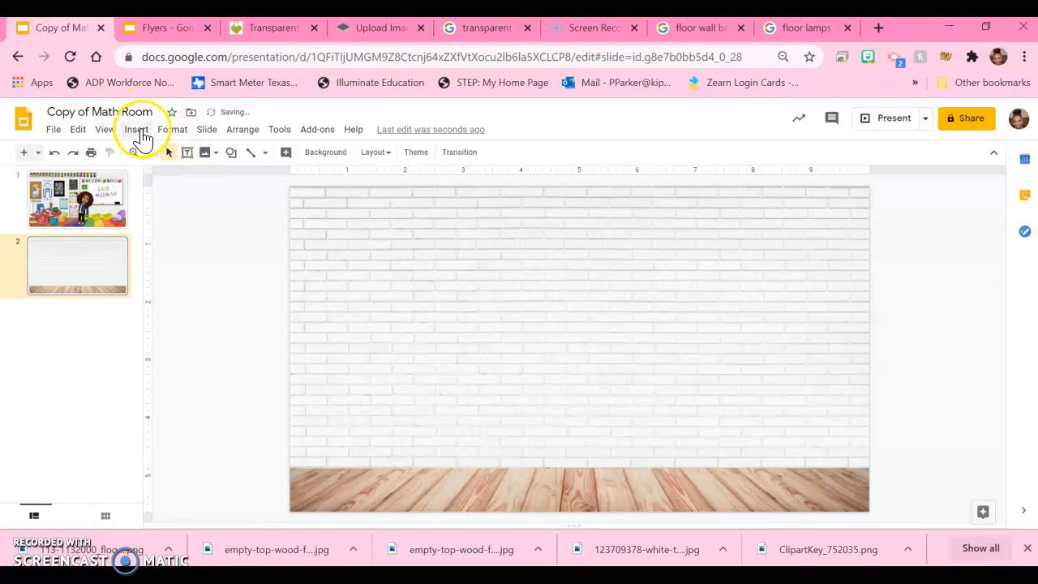
Insert the background-free Bryant lamp file from the Downloads folder and move it to the left end of the brick wall
left_click(136, 129)
mouse_move(172, 129)
mouse_move(136, 132)
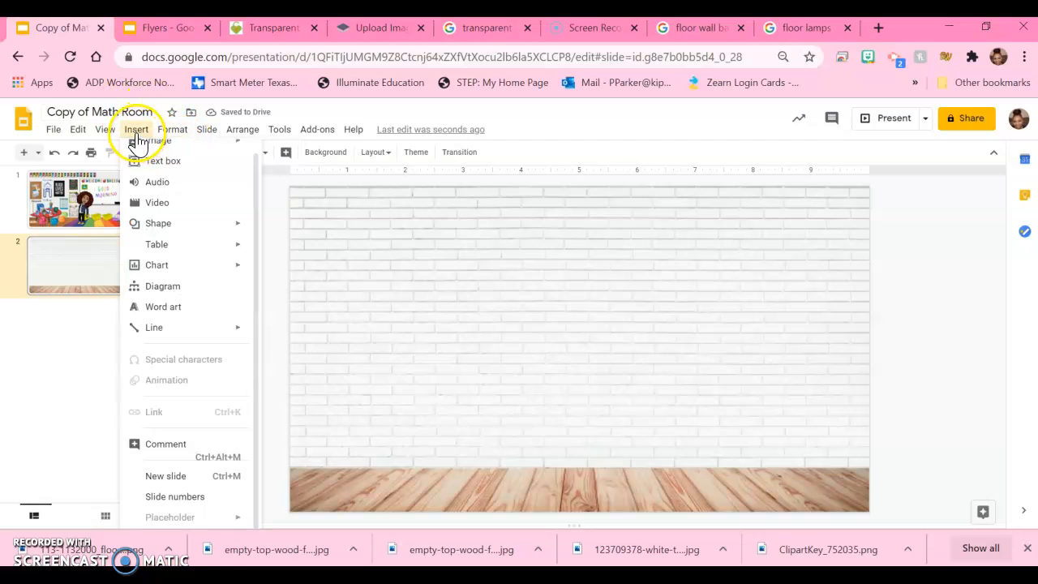
mouse_move(147, 162)
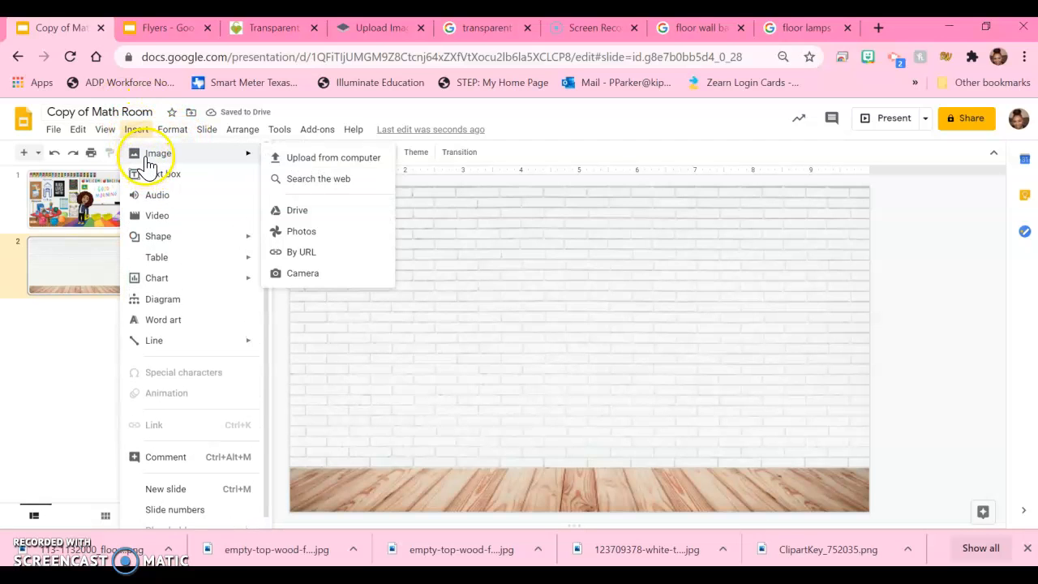
left_click(296, 157)
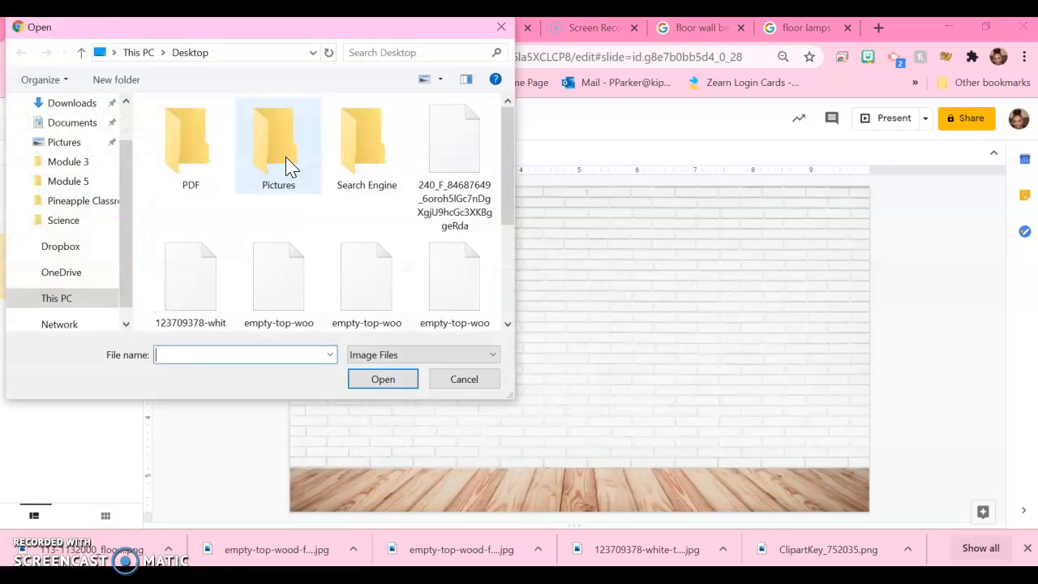
left_click(72, 111)
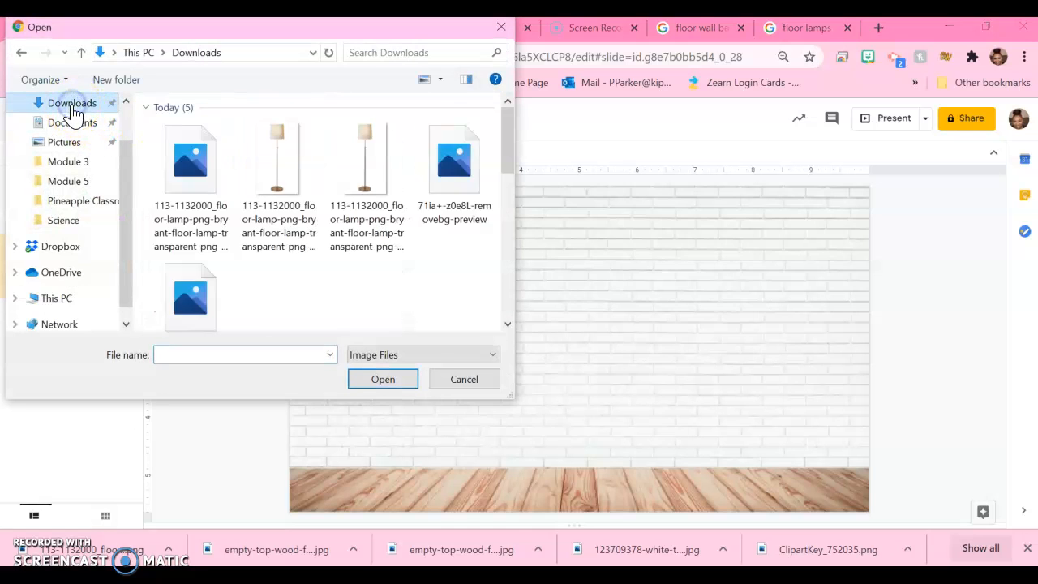
left_click(199, 180)
left_click(385, 380)
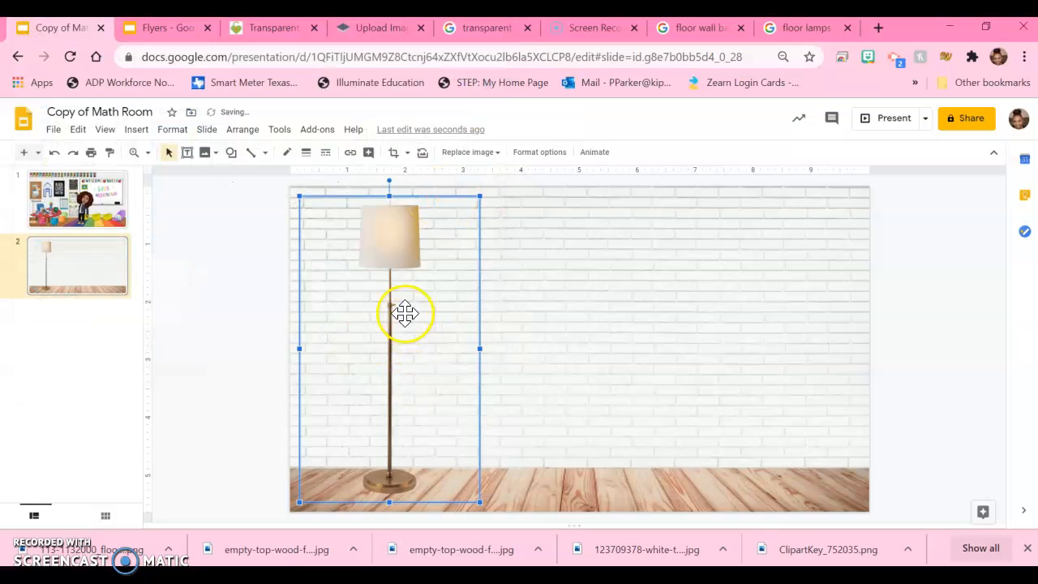
left_click_drag(389, 240, 337, 246)
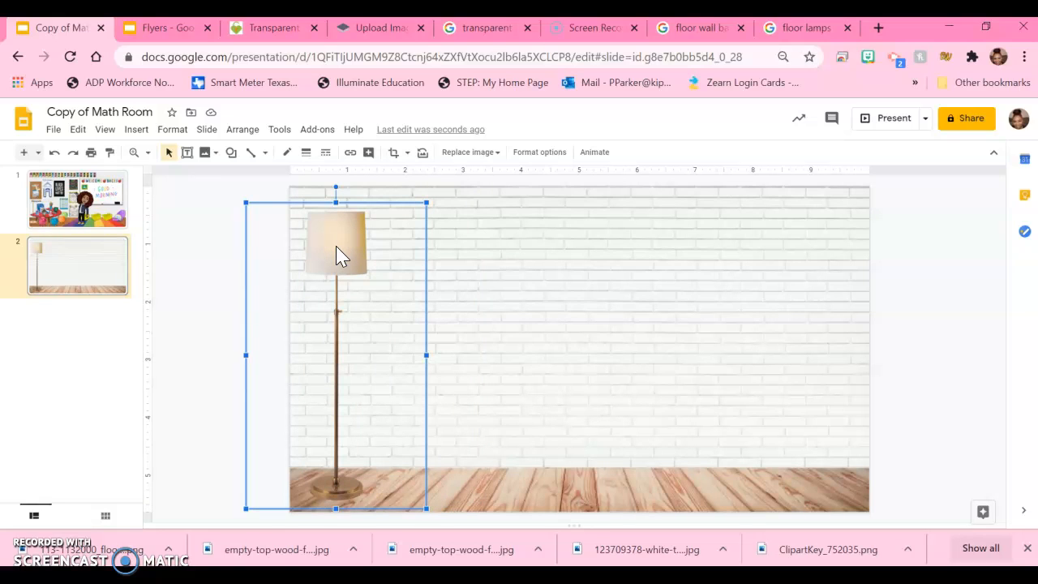
Switch to the ClipartKey site, view its teacher desk clipart, then search for "chairs" and look through the results
left_click(269, 30)
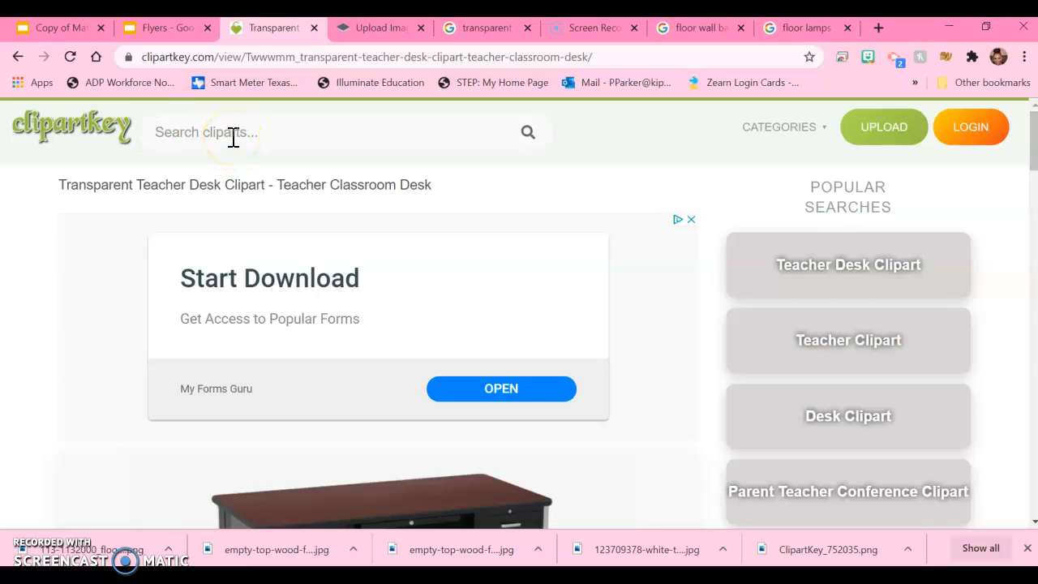
scroll(233, 137, "down", 4)
scroll(233, 137, "up", 2)
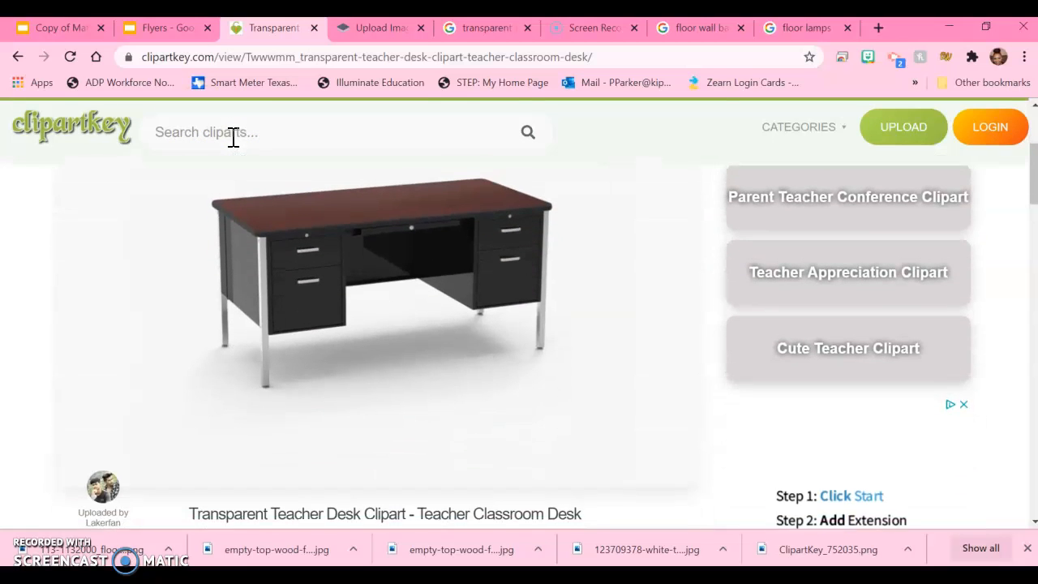
scroll(234, 137, "down", 2)
mouse_move(431, 209)
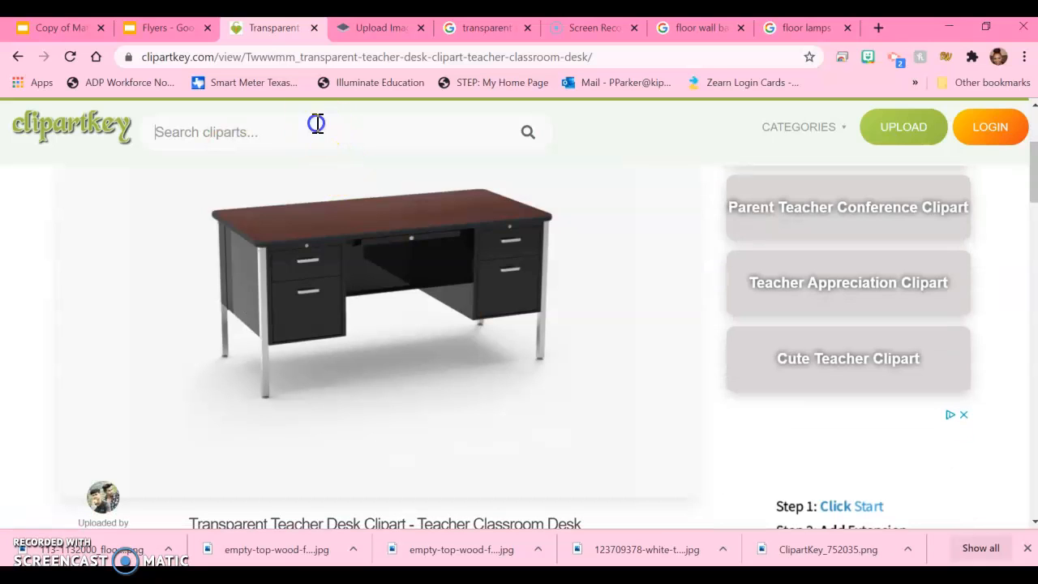
left_click(318, 124)
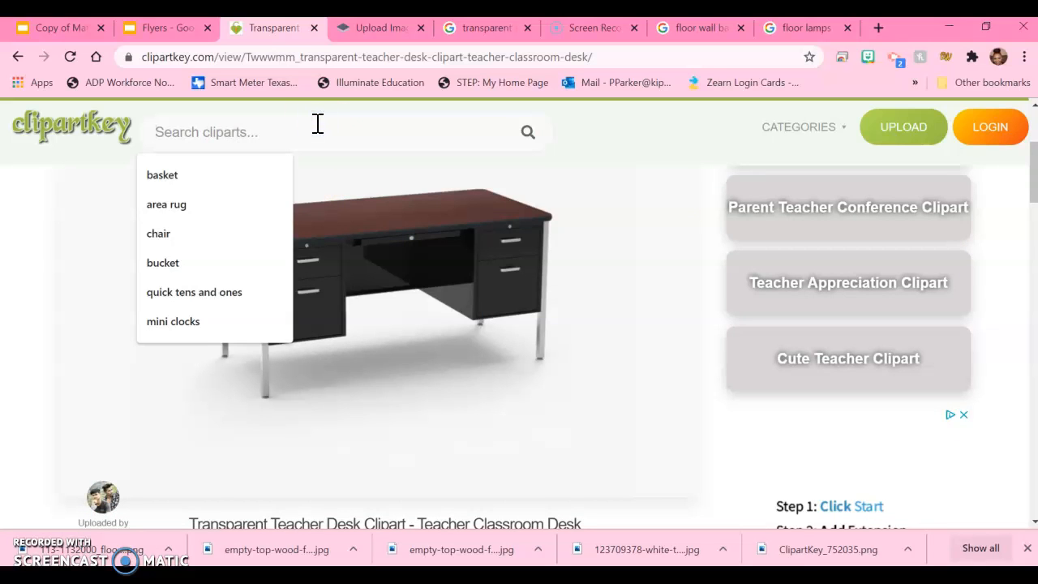
type("chairs")
key("Return")
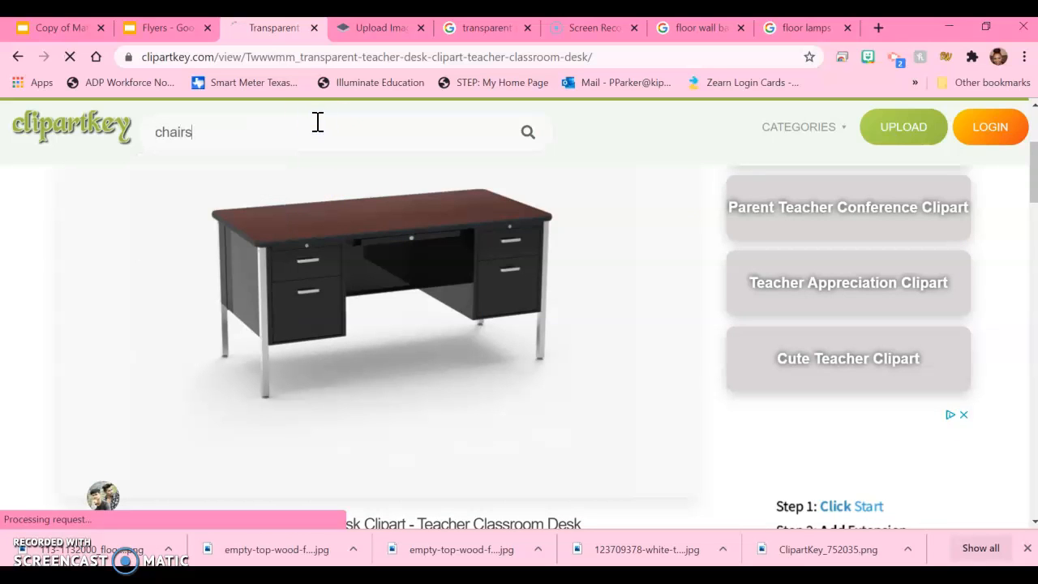
scroll(433, 478, "down", 5)
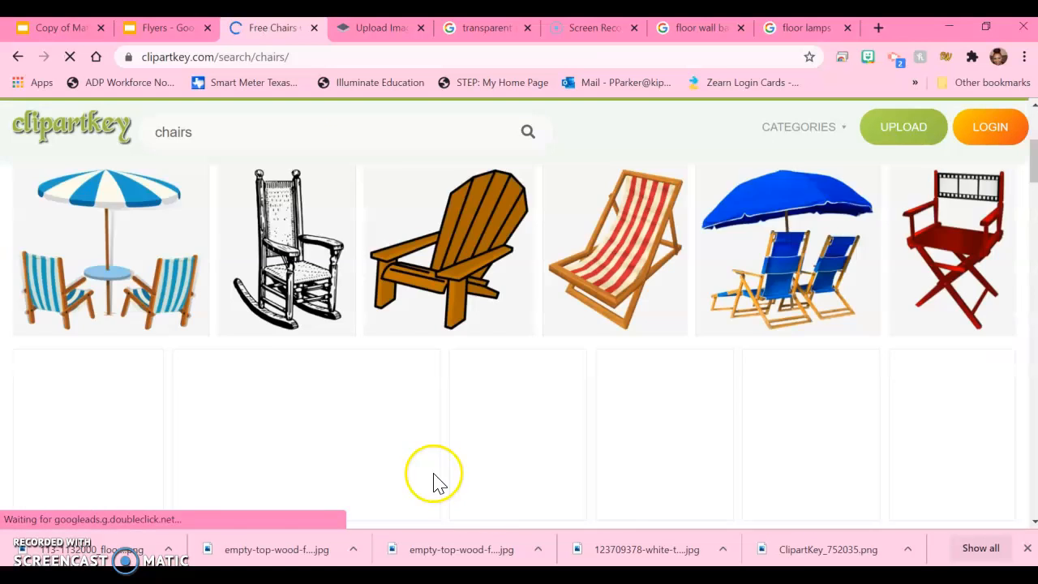
scroll(433, 485, "down", 3)
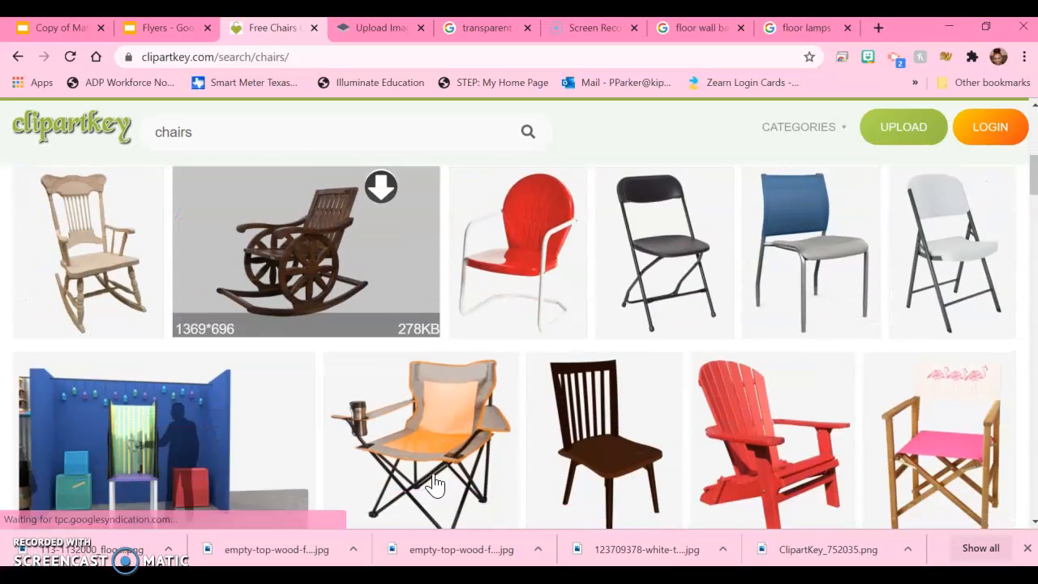
scroll(431, 487, "up", 7)
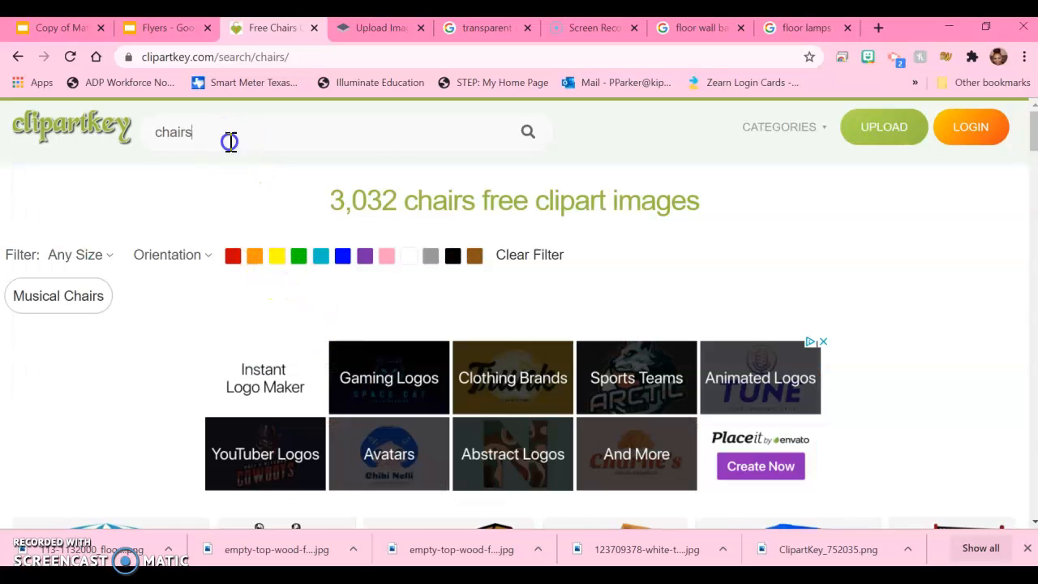
Search ClipartKey for "desk" and bring the desk cliparts into view
left_click_drag(230, 140, 75, 125)
type("desk")
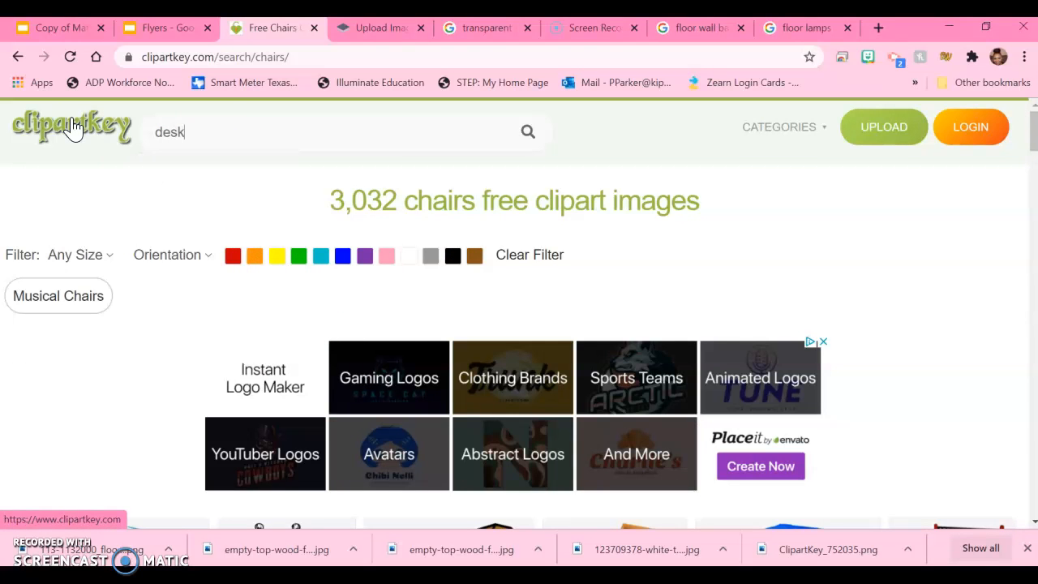
key("Return")
left_click(134, 253)
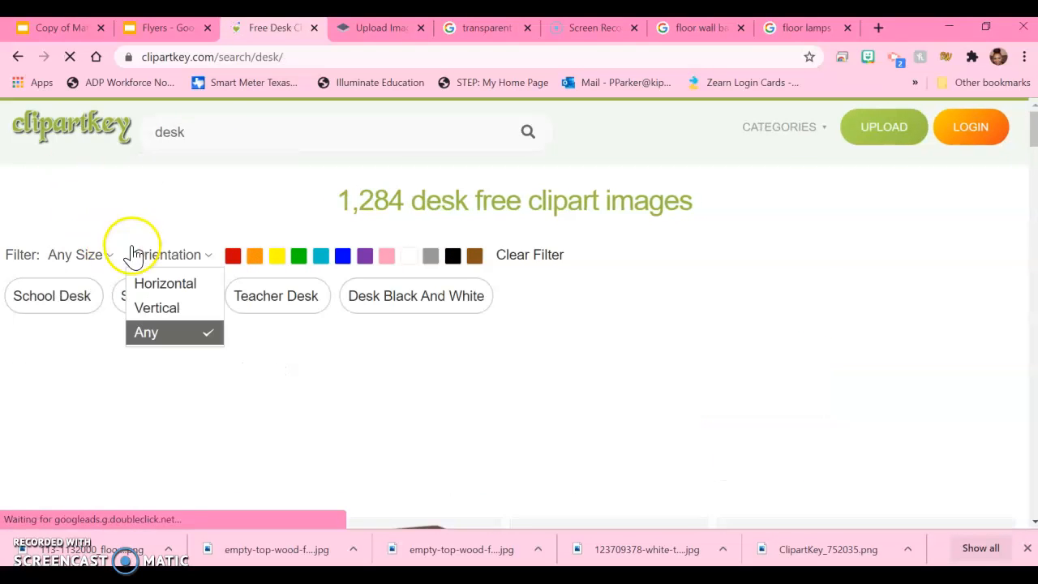
scroll(199, 275, "down", 4)
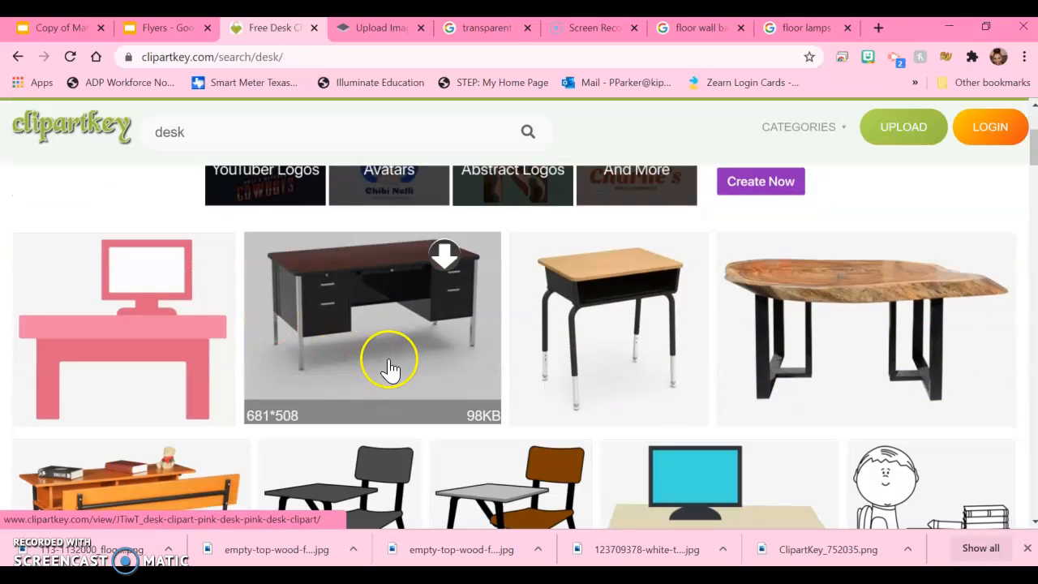
Open the black teacher desk with the dark wood top among the ClipartKey results and download its transparent PNG
left_click(443, 257)
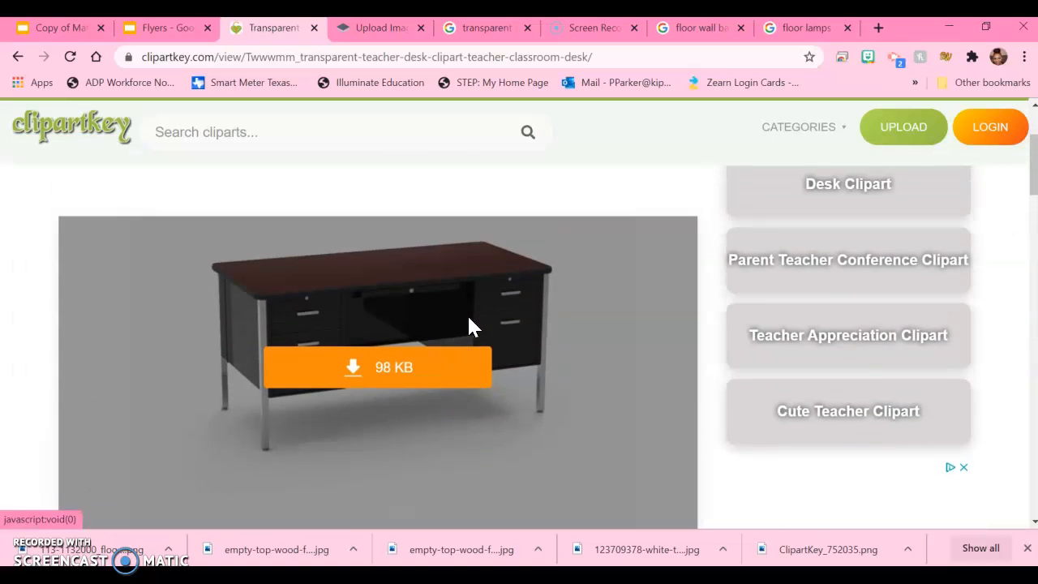
left_click(422, 374)
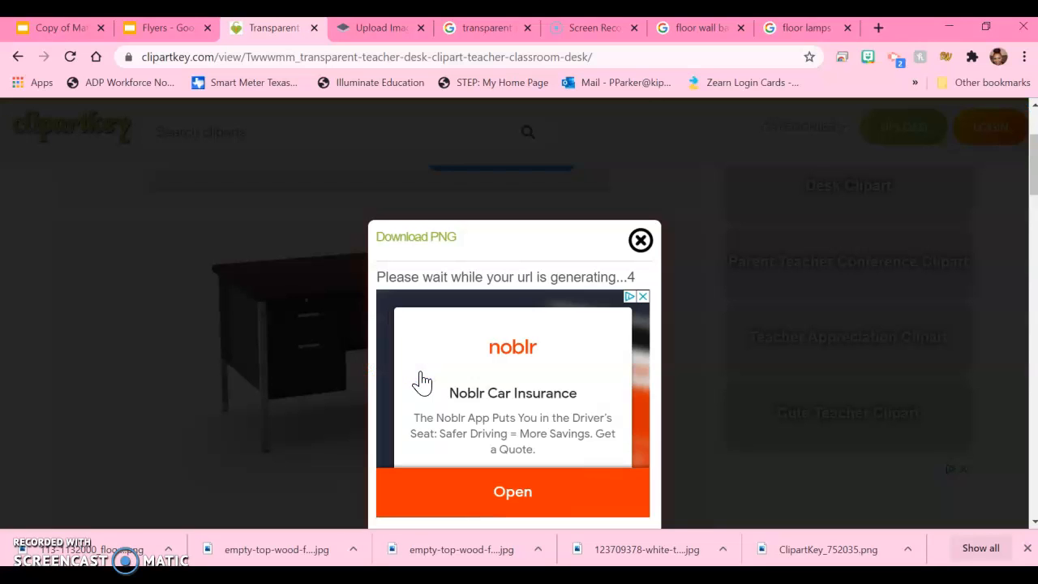
scroll(422, 381, "down", 3)
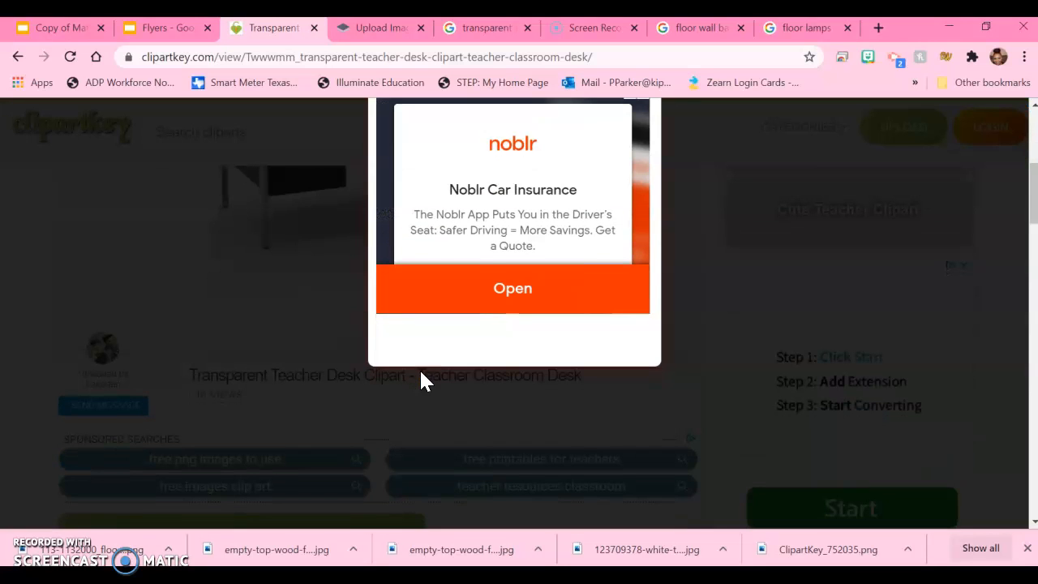
scroll(422, 378, "up", 2)
left_click(433, 471)
left_click(424, 474)
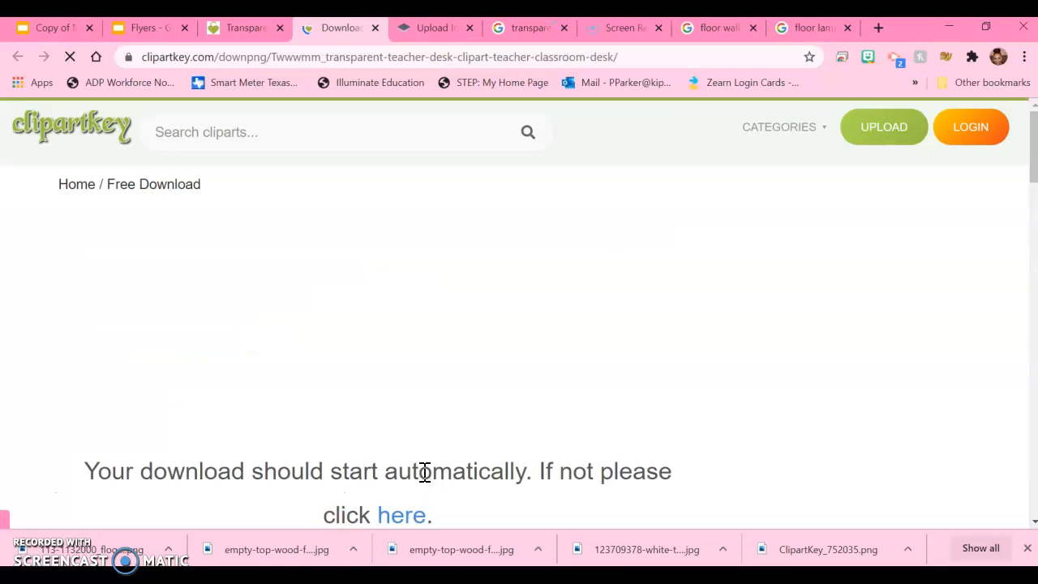
scroll(418, 344, "down", 4)
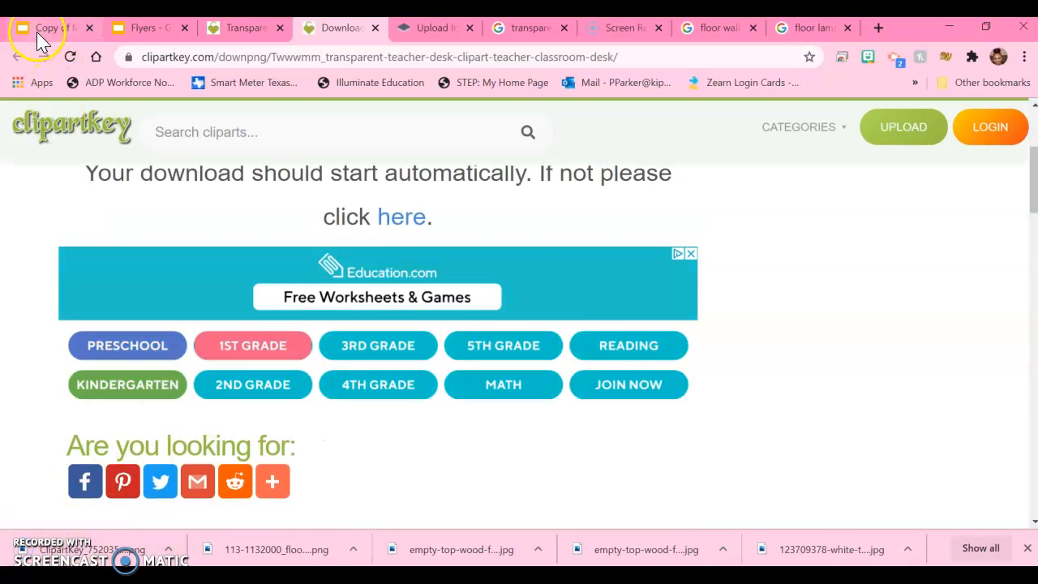
Return to the Copy of Math Room presentation and insert the ClipartKey_752035 (1) desk image from the Downloads folder
left_click(37, 28)
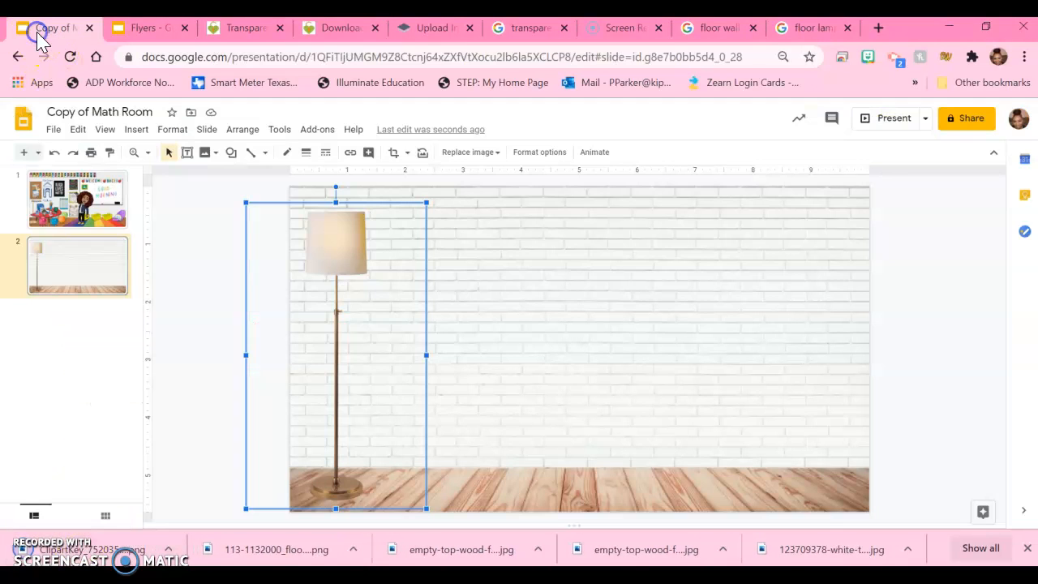
left_click(136, 129)
mouse_move(152, 157)
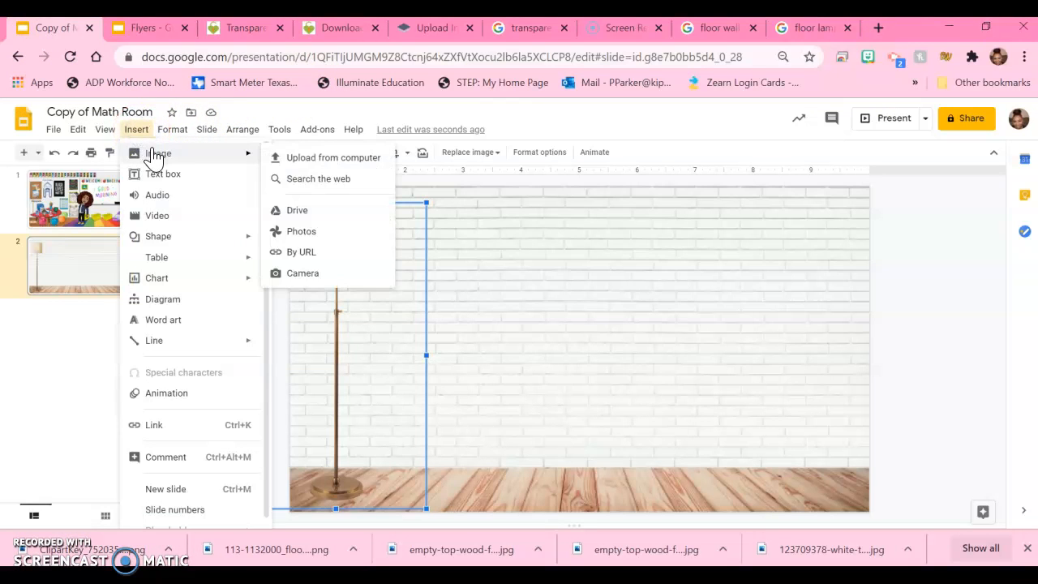
left_click(280, 158)
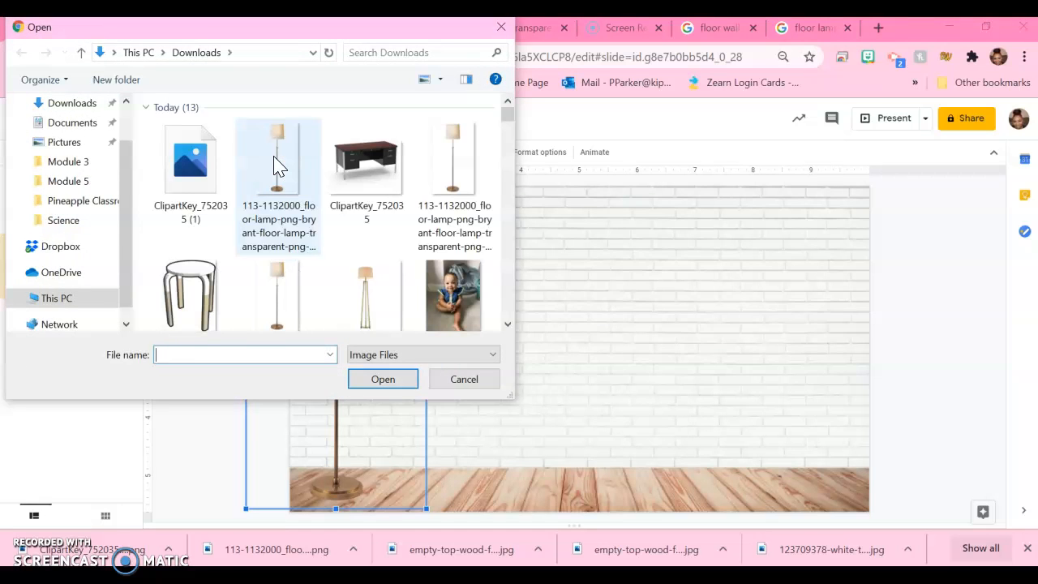
left_click(189, 168)
left_click(396, 381)
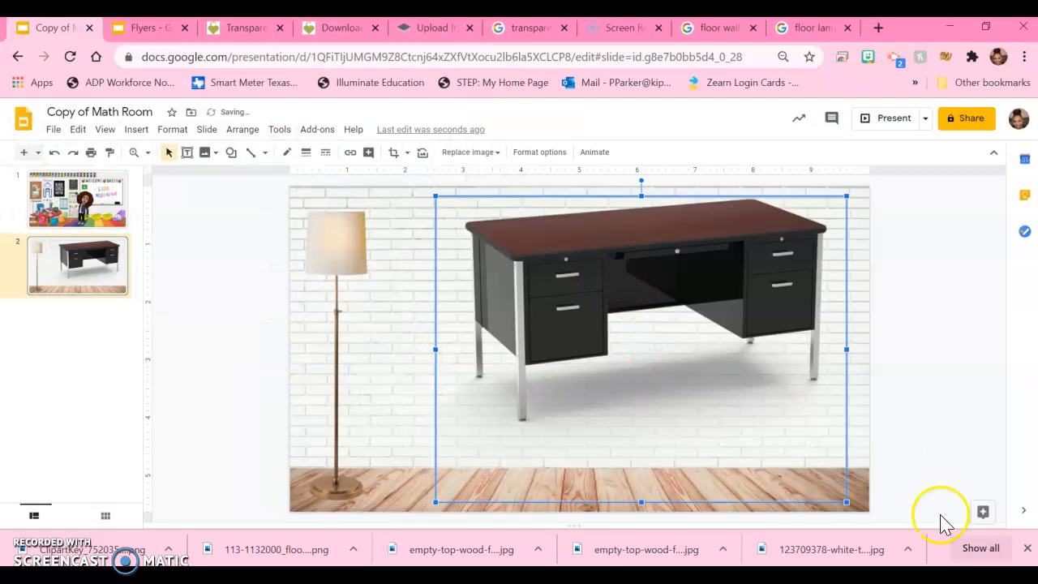
Shrink the desk image to less than half its size and place it on the wood floor just beside the lamp
left_click_drag(847, 503, 615, 316)
left_click_drag(542, 268, 494, 464)
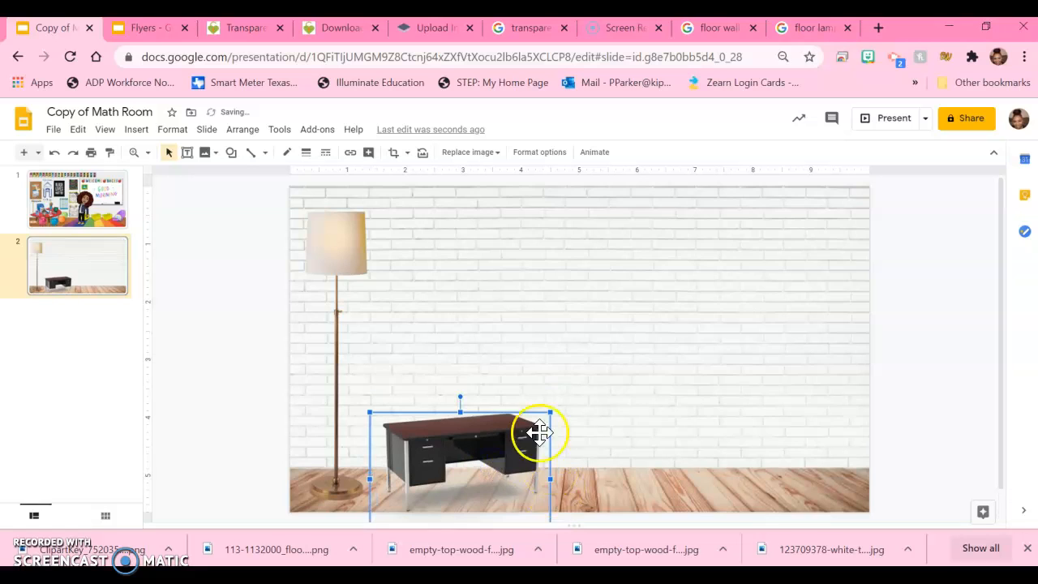
left_click_drag(549, 412, 571, 397)
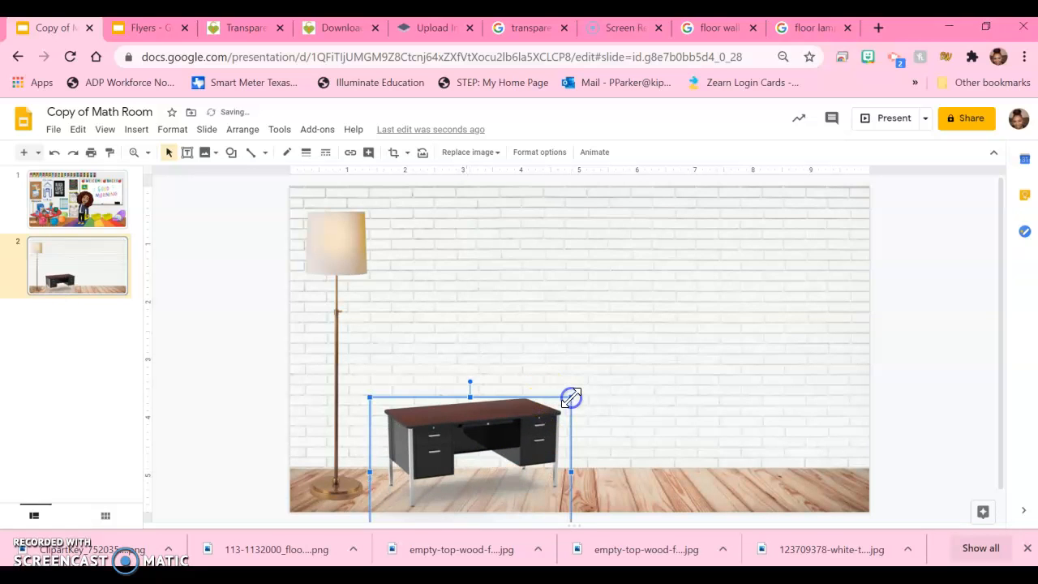
left_click_drag(483, 432, 485, 442)
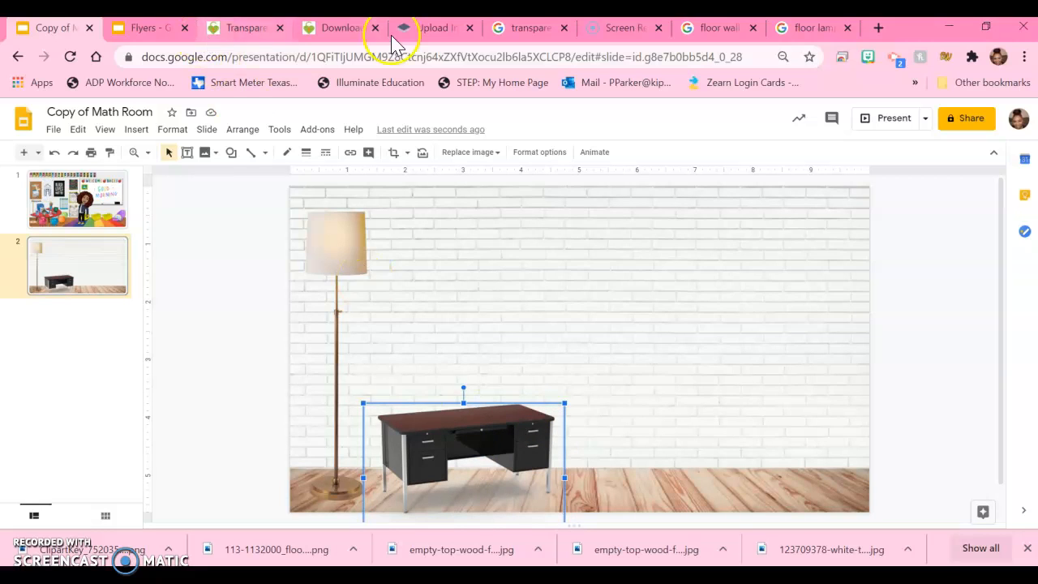
Switch back to the ClipartKey site, search for "area rug" and look through the rug cliparts
left_click(239, 31)
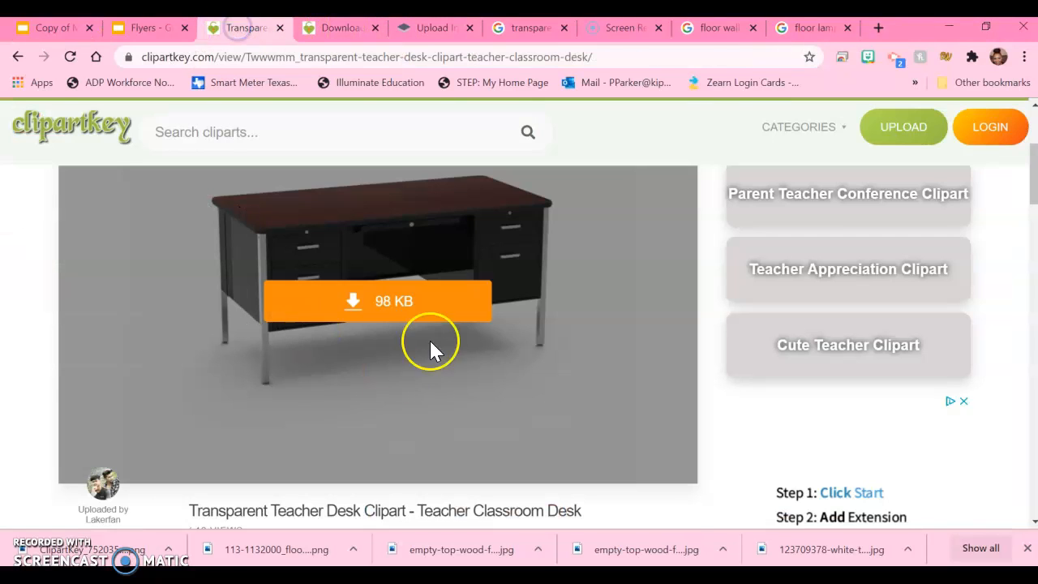
scroll(430, 333, "up", 4)
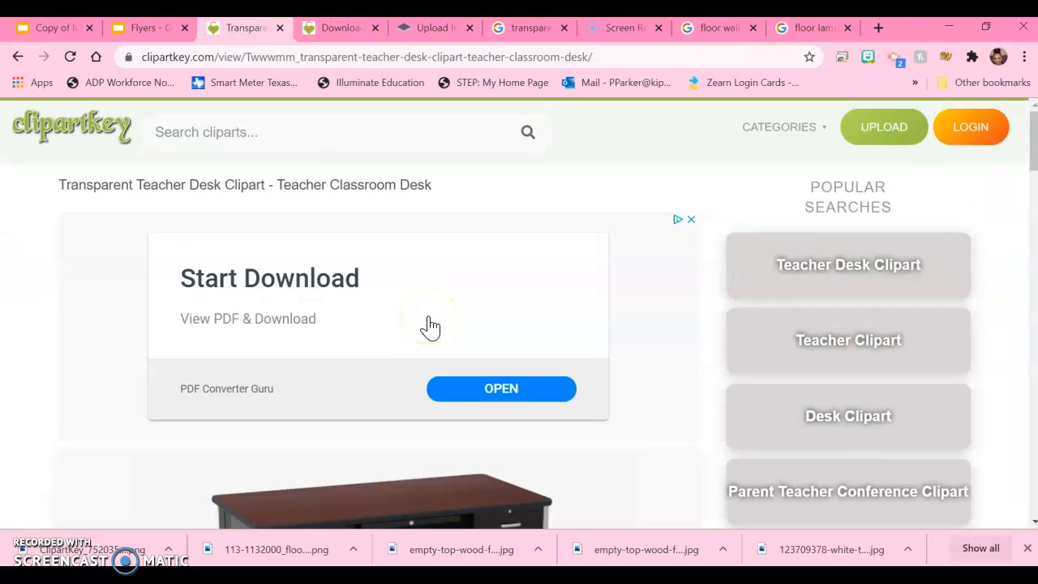
left_click(256, 136)
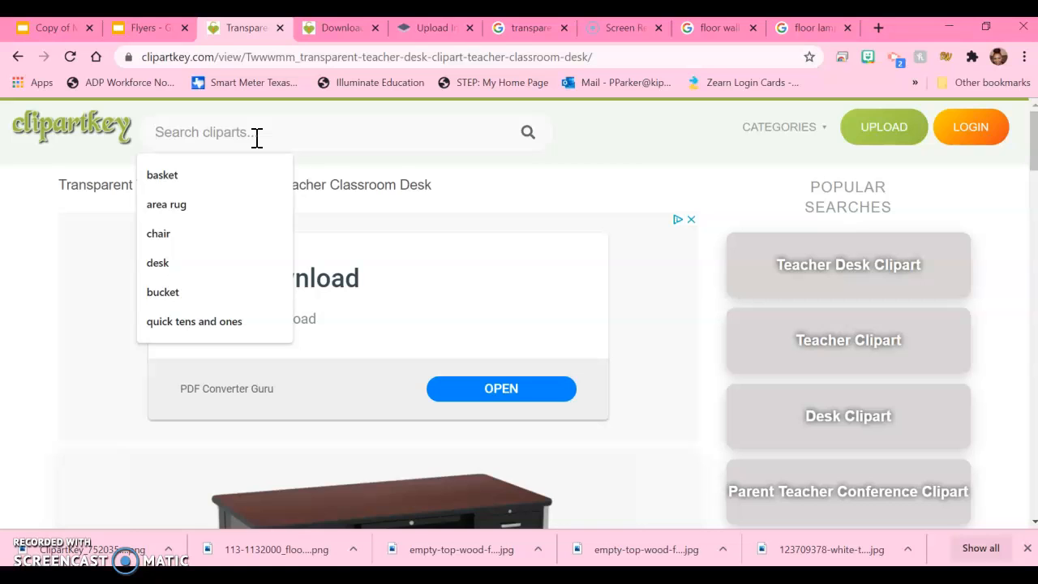
left_click(169, 209)
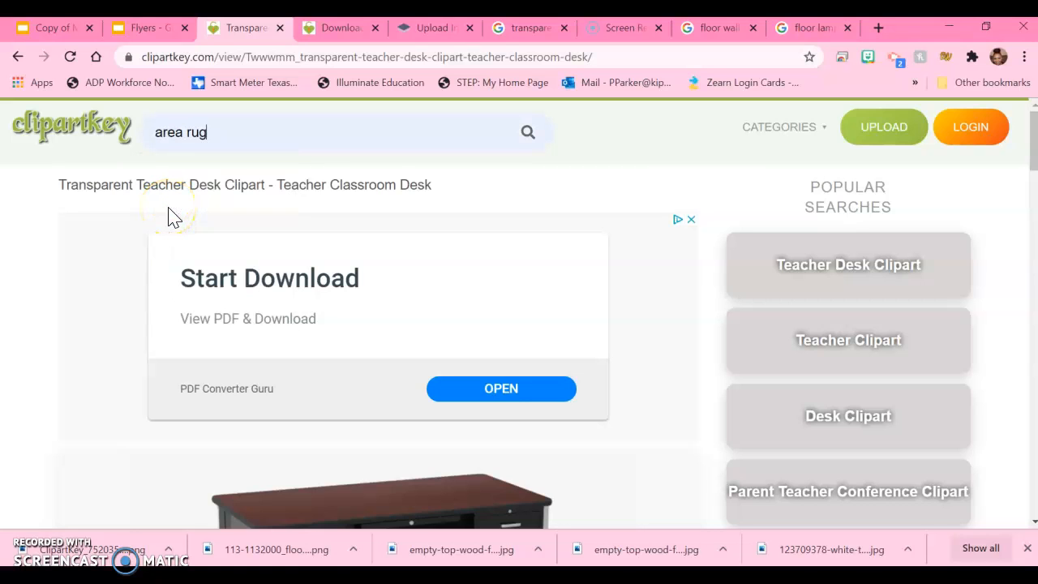
key("Return")
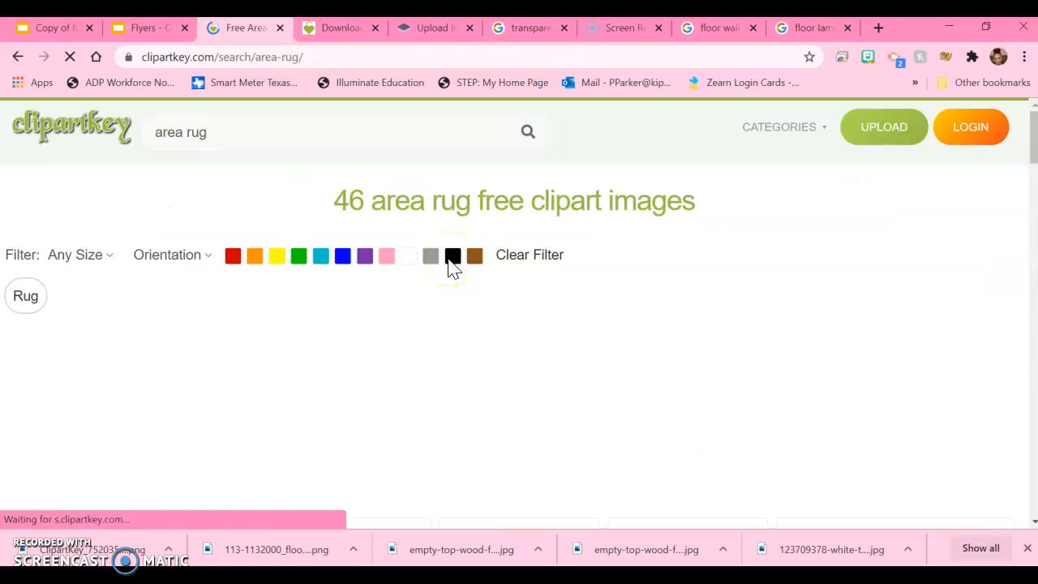
scroll(459, 394, "down", 4)
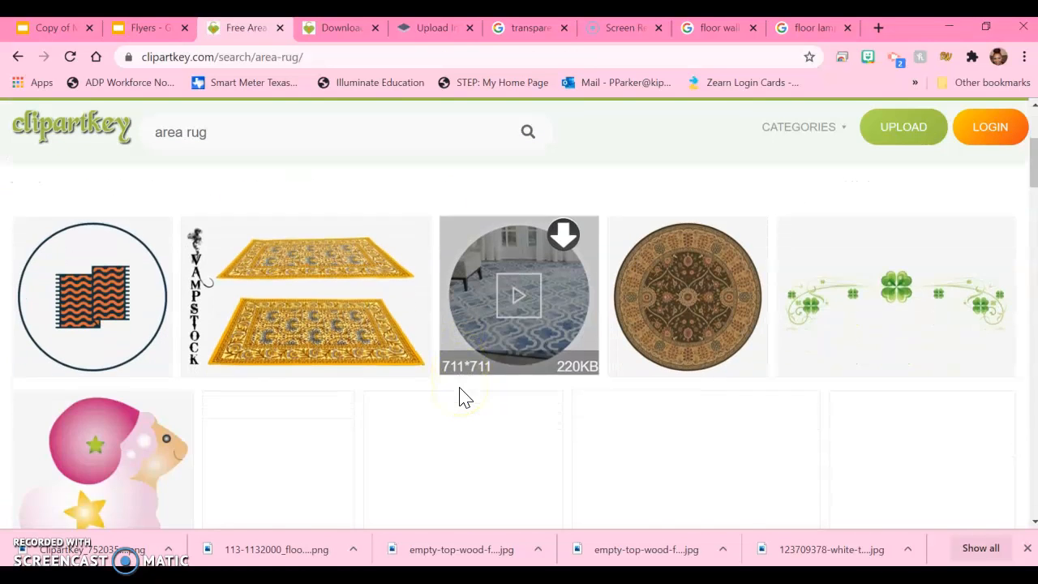
scroll(459, 387, "down", 1)
scroll(459, 386, "up", 3)
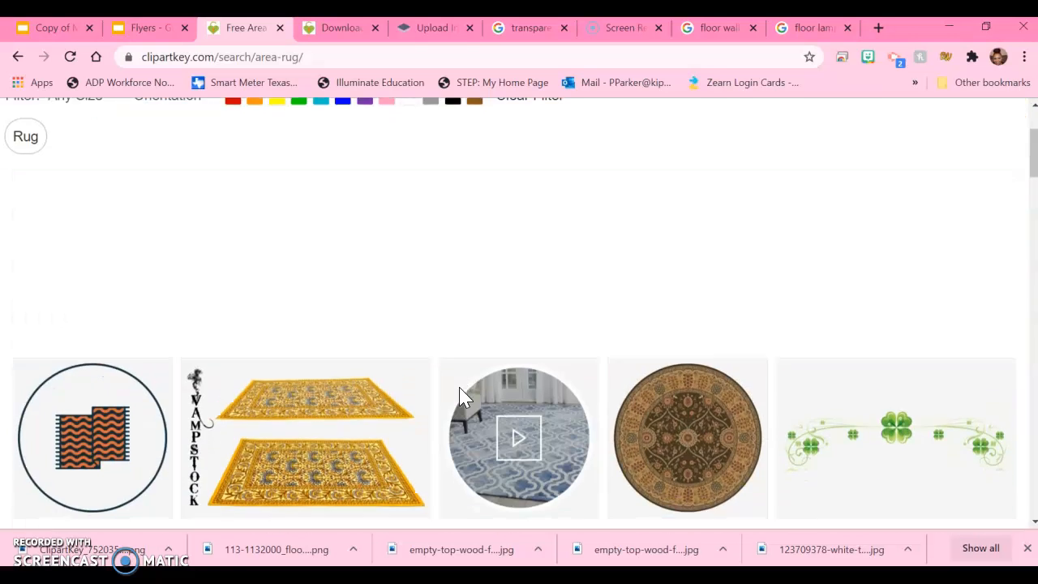
scroll(459, 387, "down", 3)
scroll(460, 398, "down", 5)
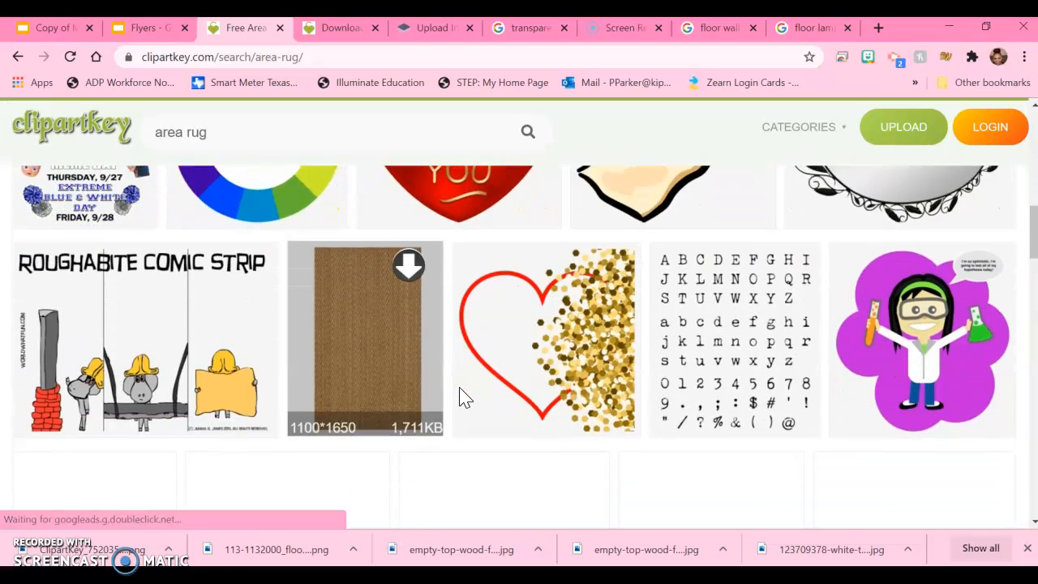
scroll(459, 397, "up", 1)
scroll(459, 397, "down", 2)
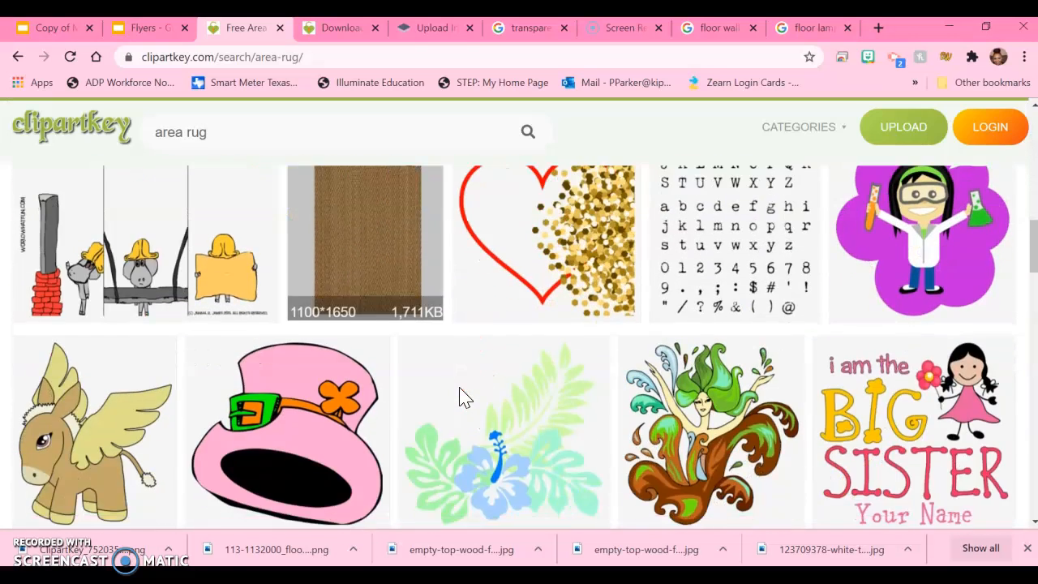
scroll(459, 397, "up", 10)
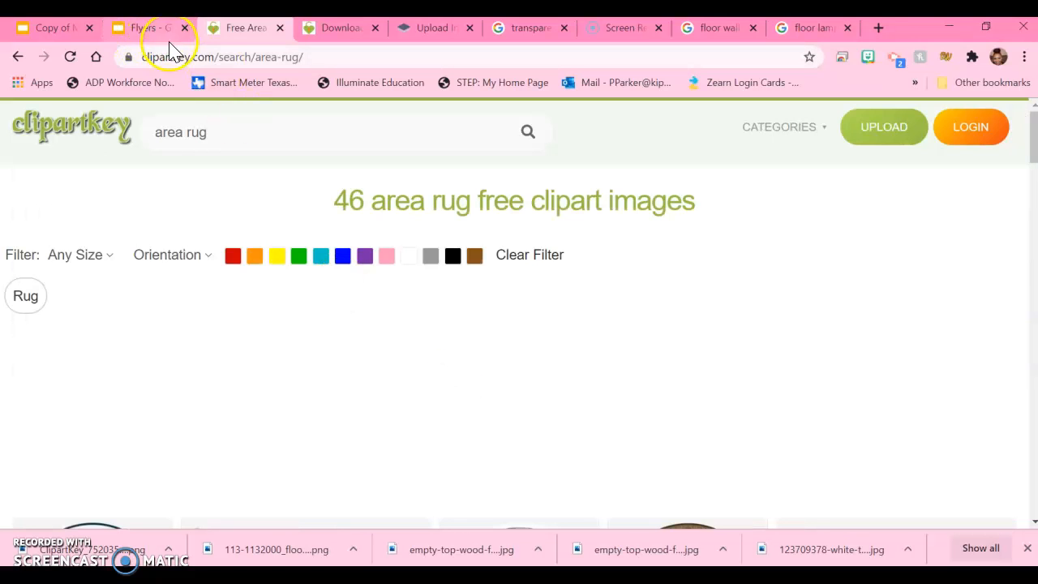
Reuse the floor lamps search page to search Google for "white boards" and show the image results
left_click(67, 30)
left_click(226, 57)
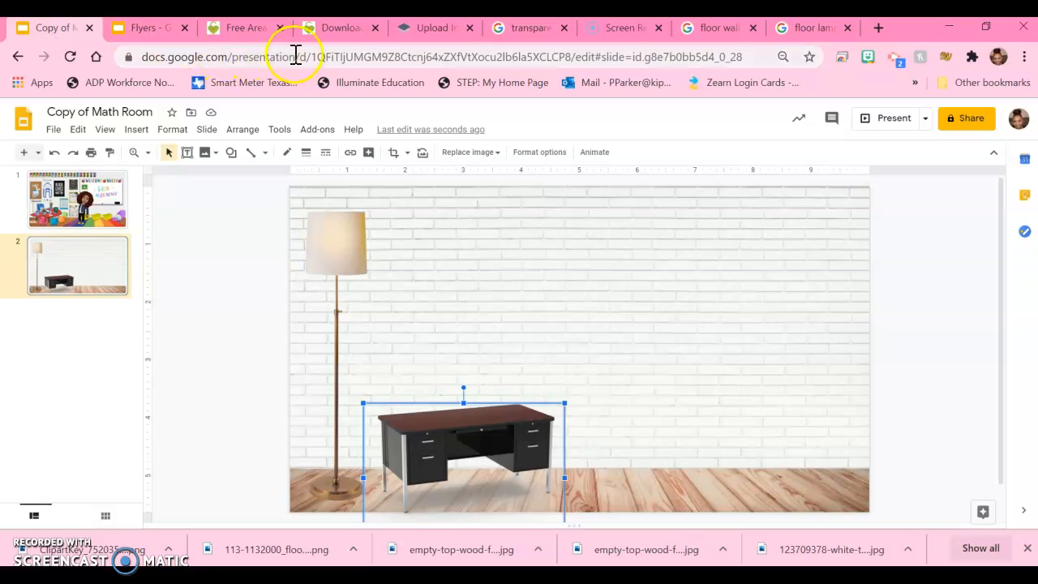
left_click(789, 31)
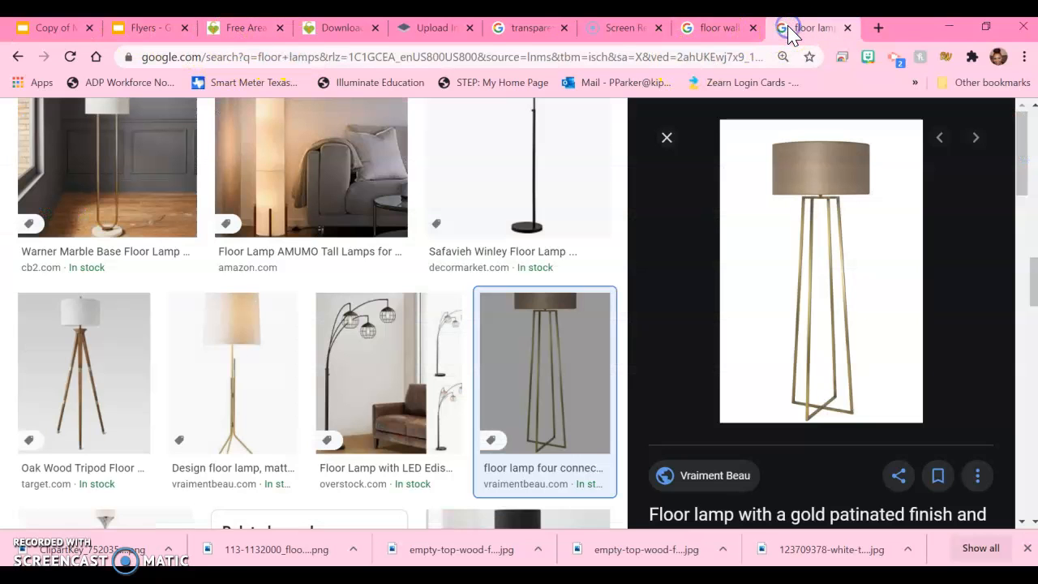
left_click(482, 59)
type("whit")
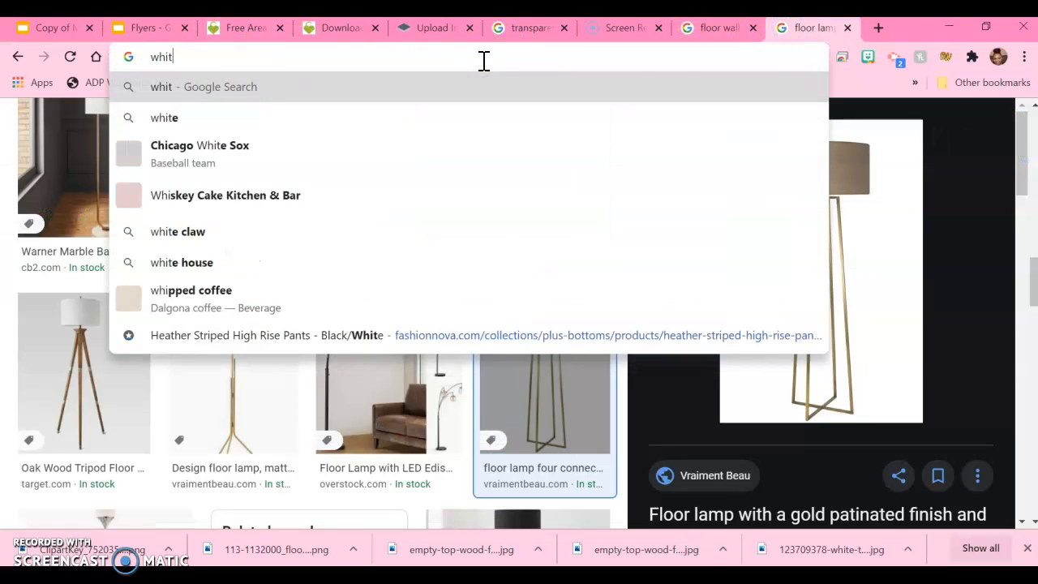
type("e bo")
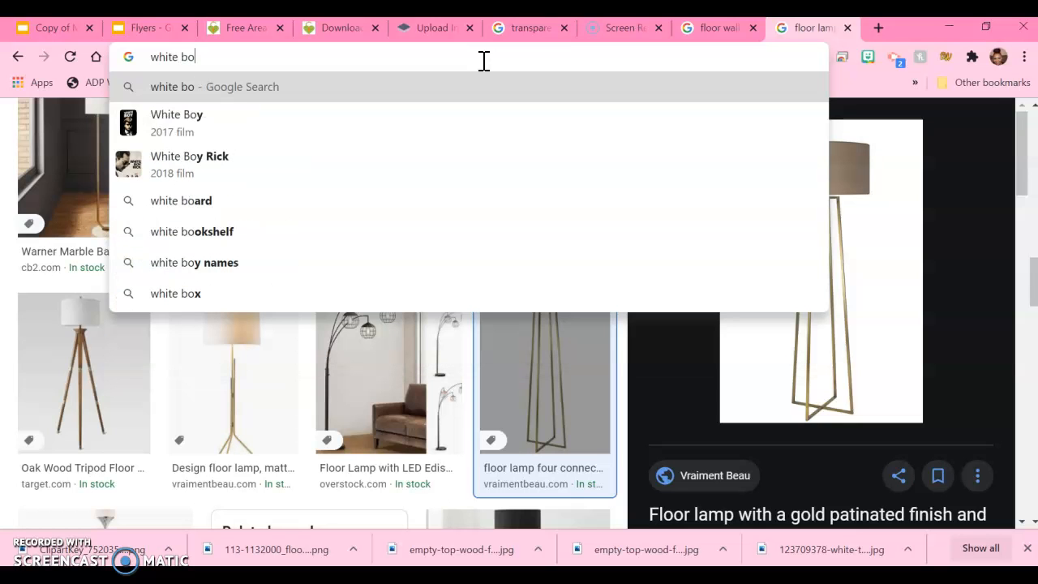
type("ards")
key("Return")
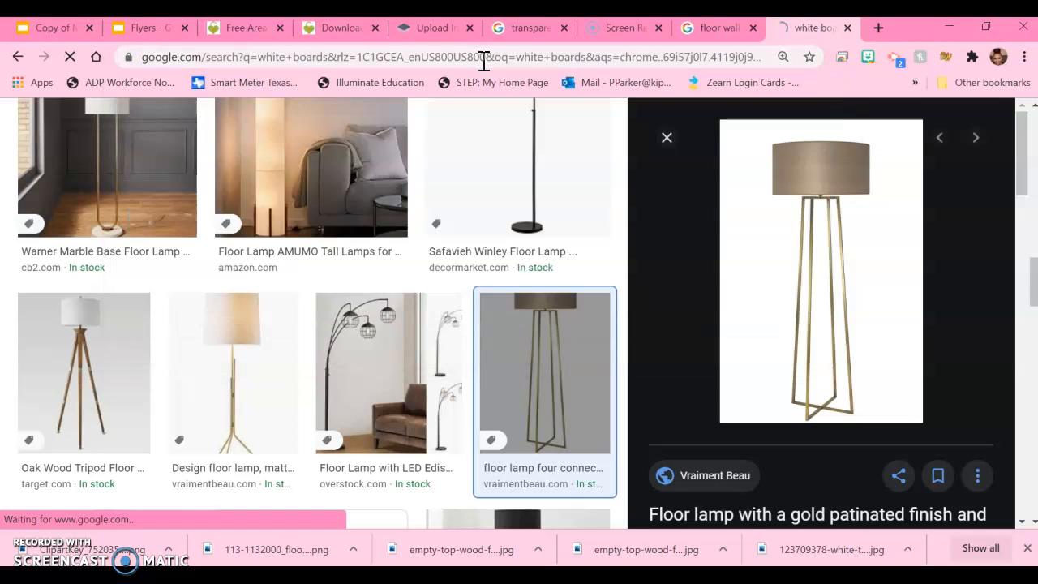
left_click(238, 184)
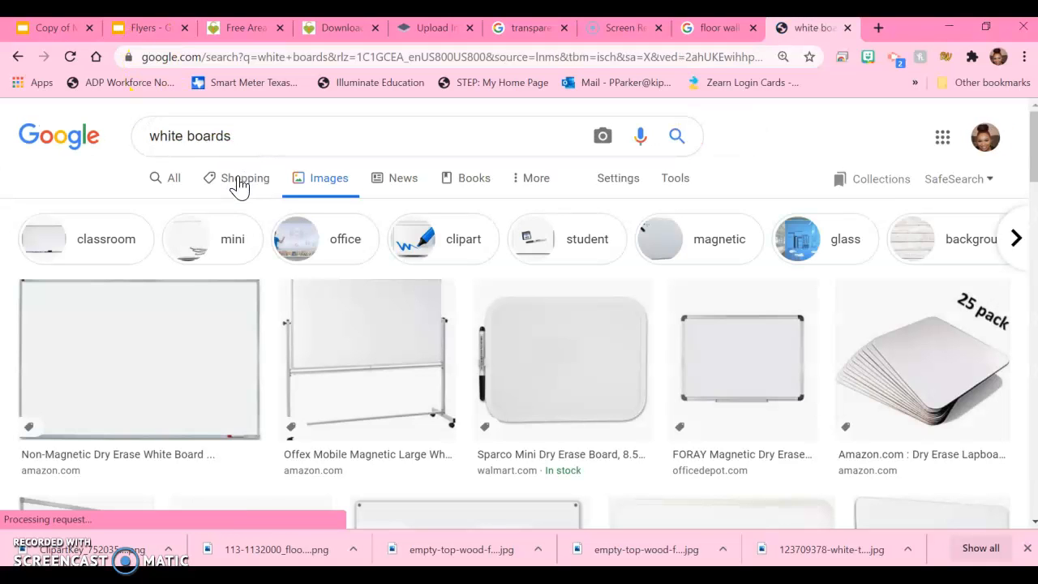
Copy the large preview of the Quartet non-magnetic dry erase white board and paste it onto slide 2 of Copy of Math Room
left_click(186, 300)
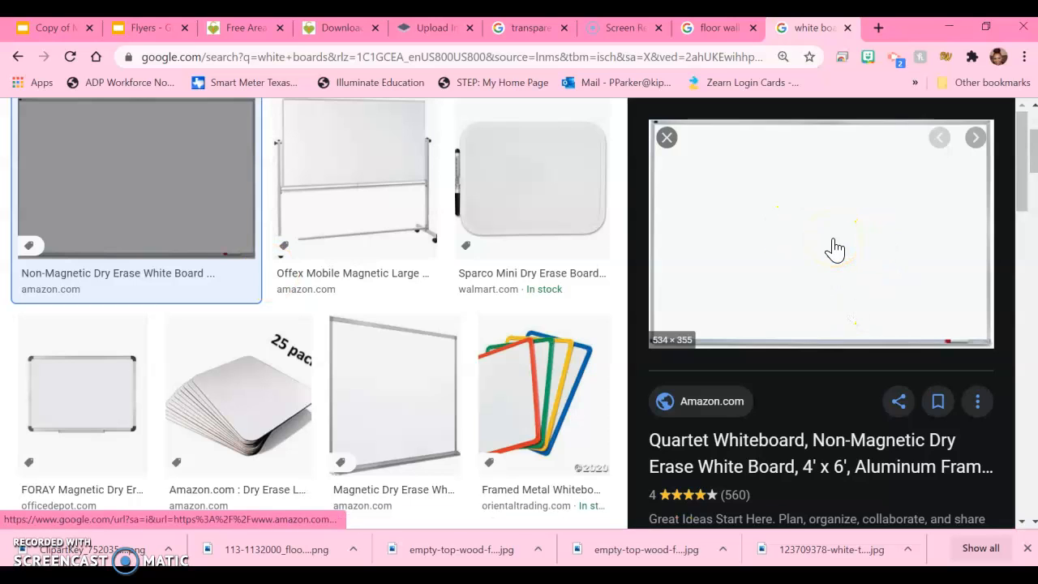
right_click(805, 203)
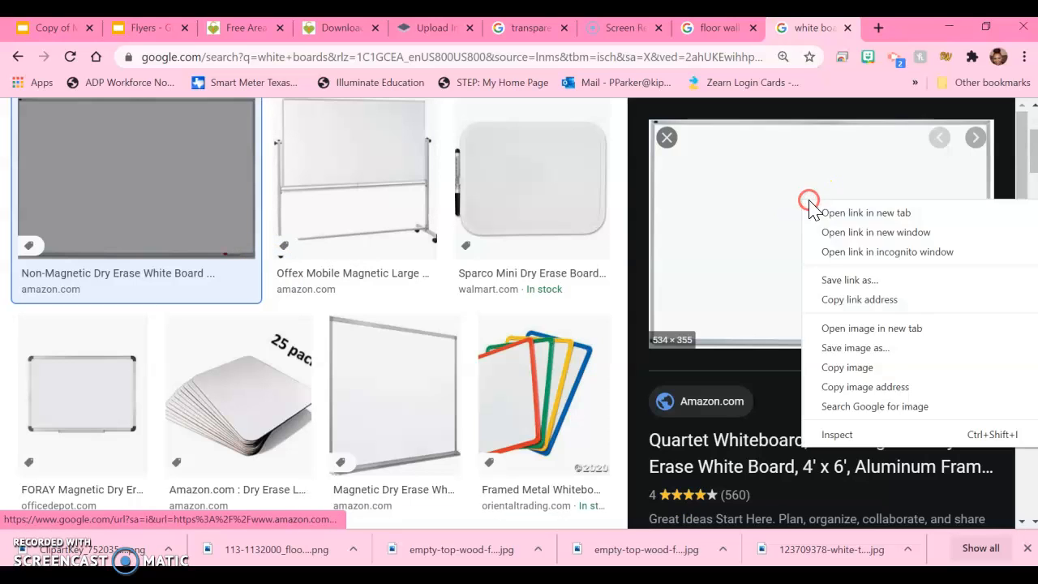
left_click(847, 368)
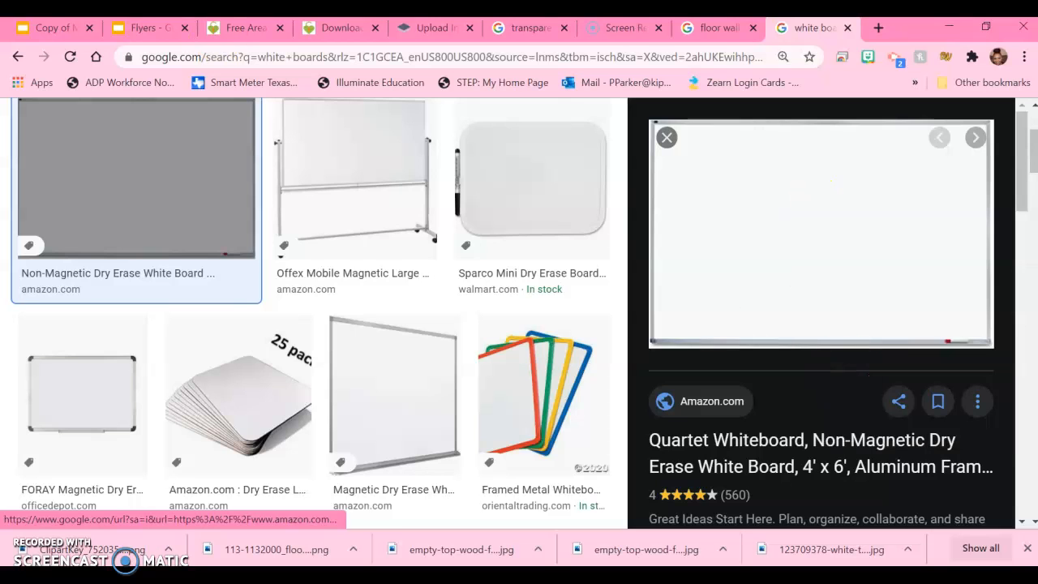
left_click(44, 32)
right_click(668, 343)
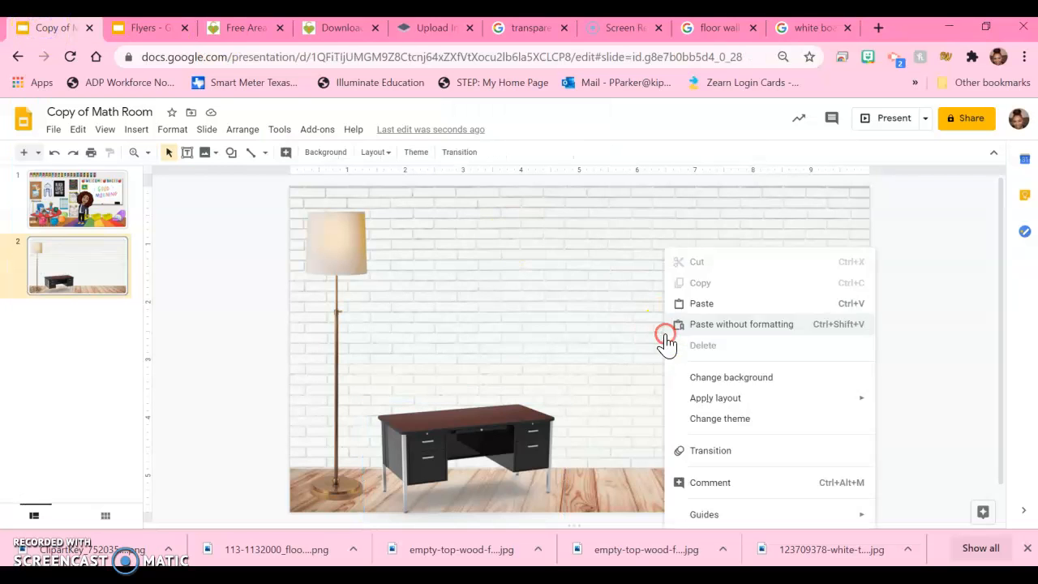
right_click(667, 343)
left_click(698, 303)
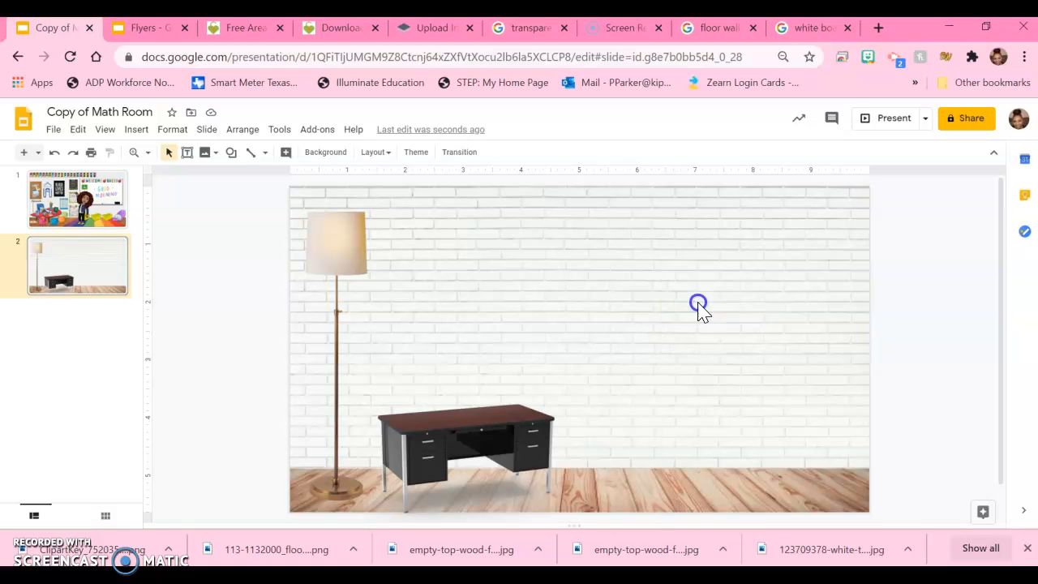
Reduce the whiteboard image slightly and position it on the upper right part of the brick wall
left_click_drag(754, 310, 864, 317)
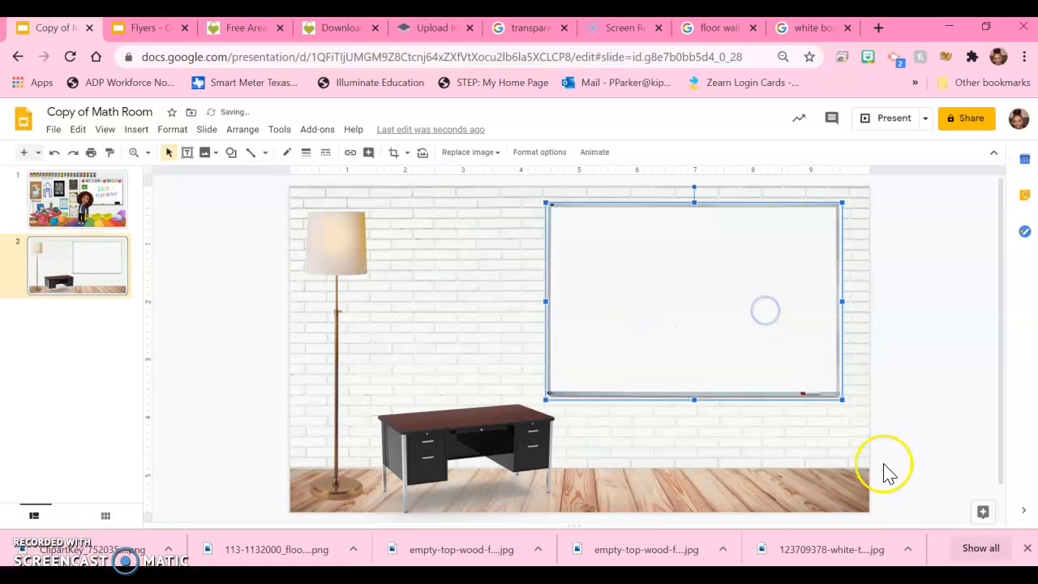
left_click_drag(840, 398, 789, 362)
left_click_drag(746, 302, 759, 299)
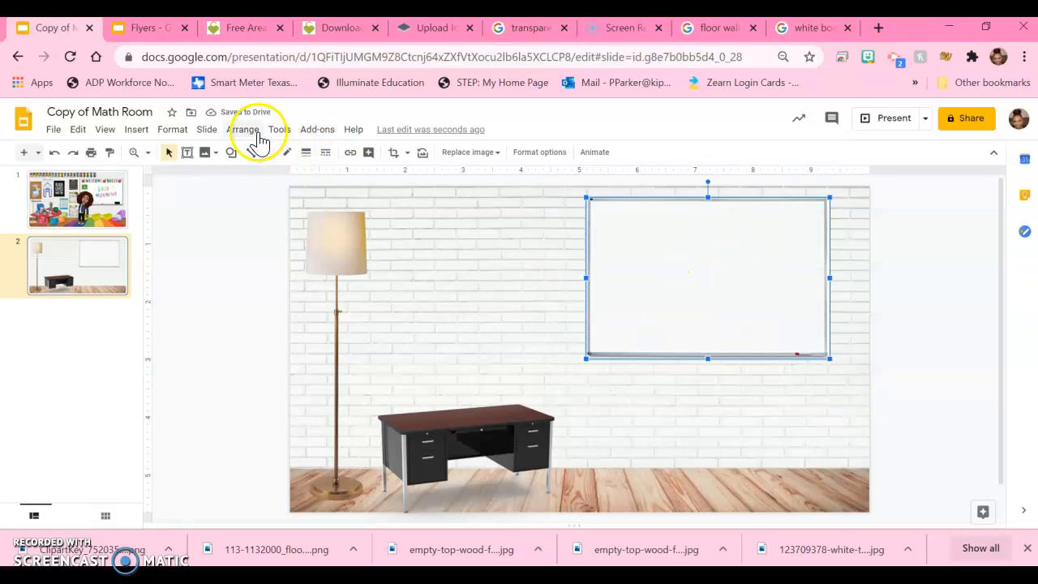
Add a text box in the middle of the whiteboard on slide 2 containing the text "Welcome"
left_click(135, 130)
left_click(154, 172)
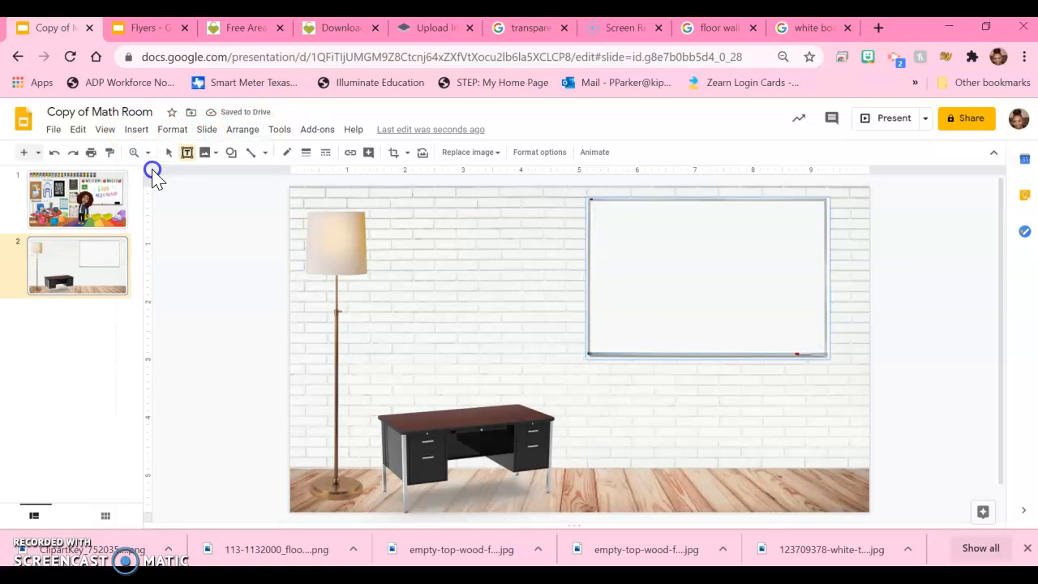
left_click_drag(623, 245, 784, 303)
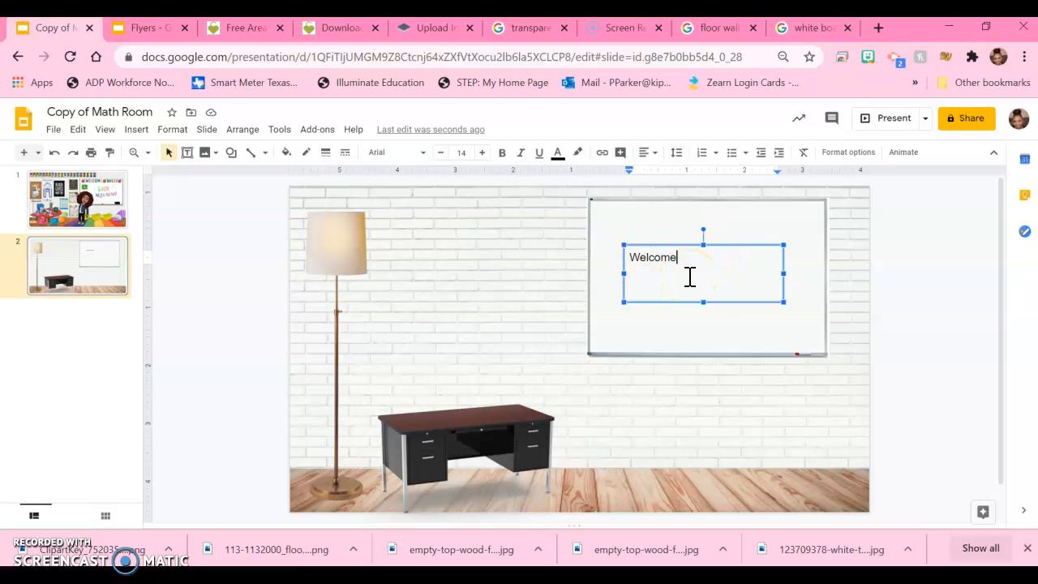
Go to slide 1 and inspect the link attached to the number cards along the top of the wall
left_click(87, 213)
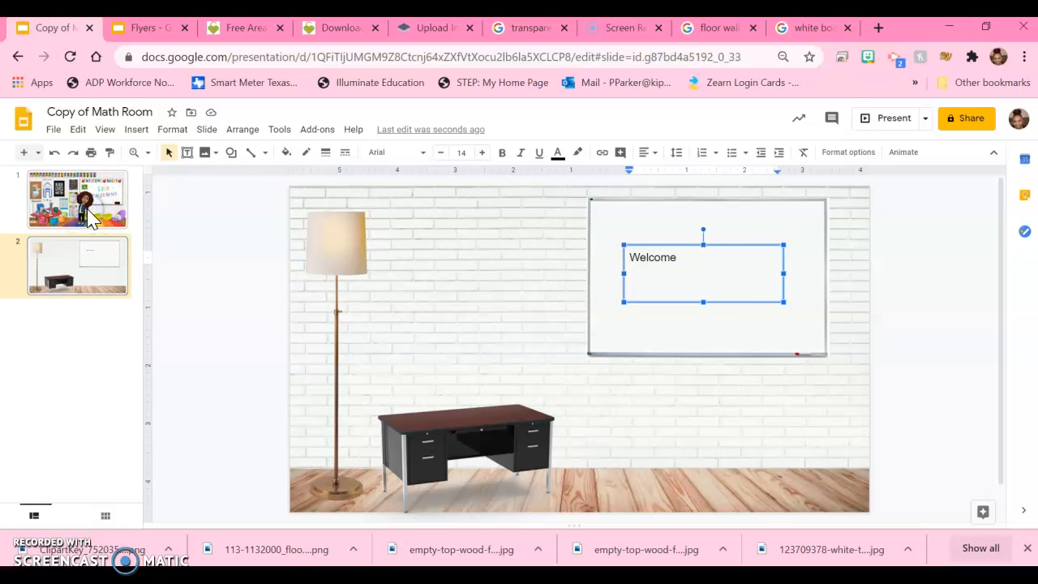
left_click(84, 203)
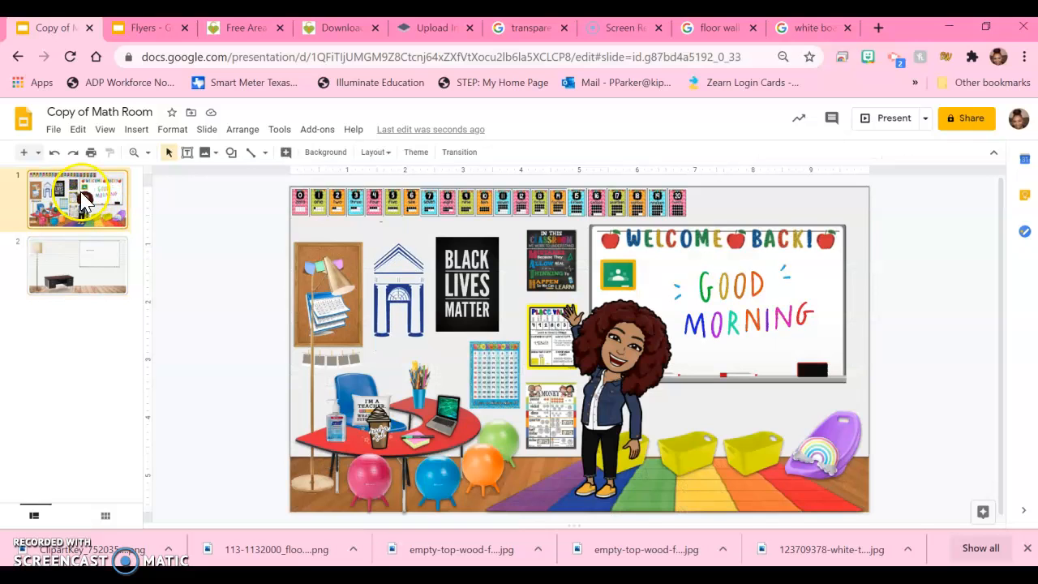
left_click(338, 206)
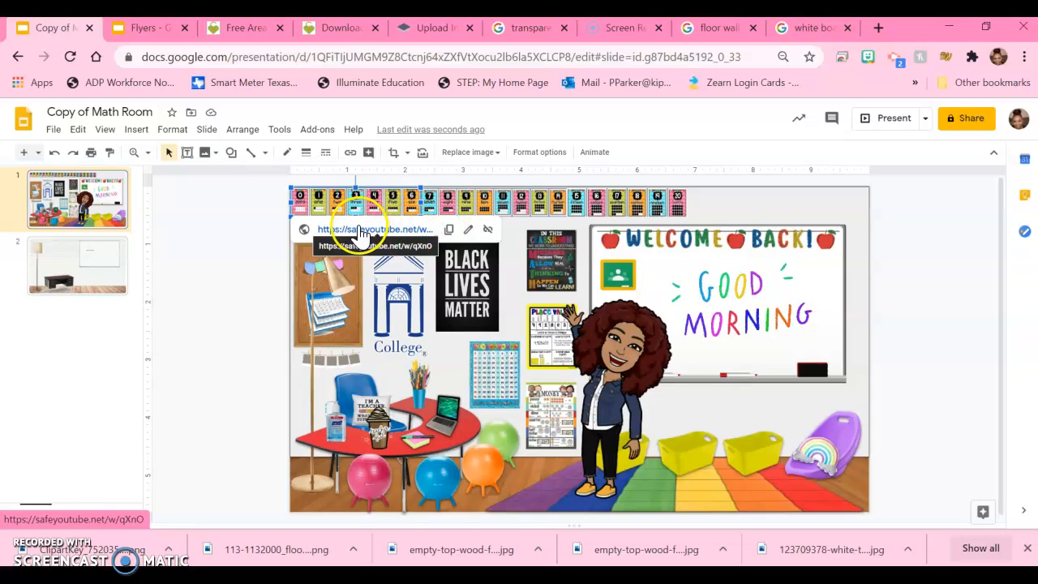
Select the floor lamp on slide 2 and open the link entry for it
left_click(48, 275)
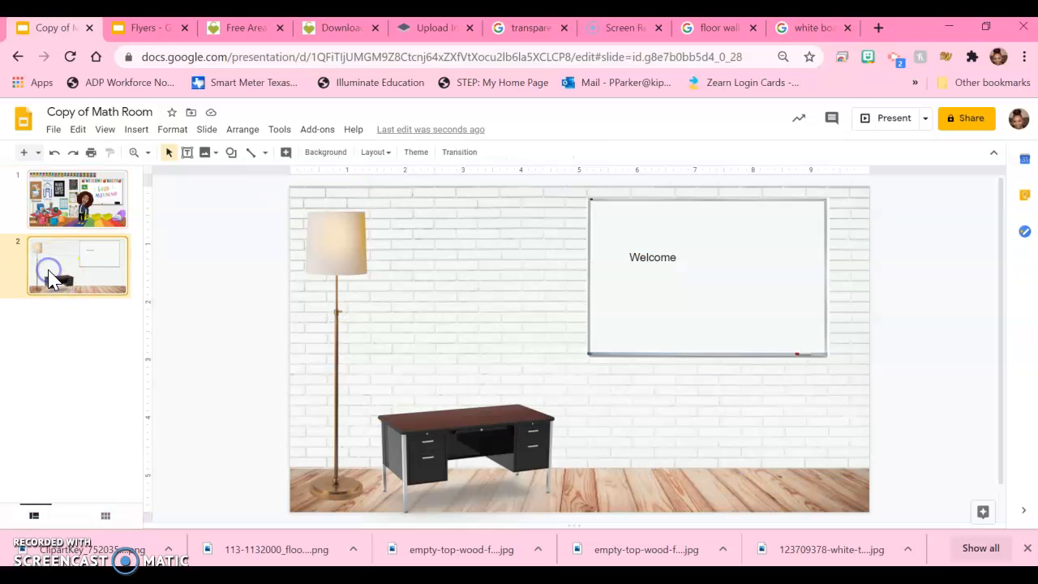
left_click(312, 266)
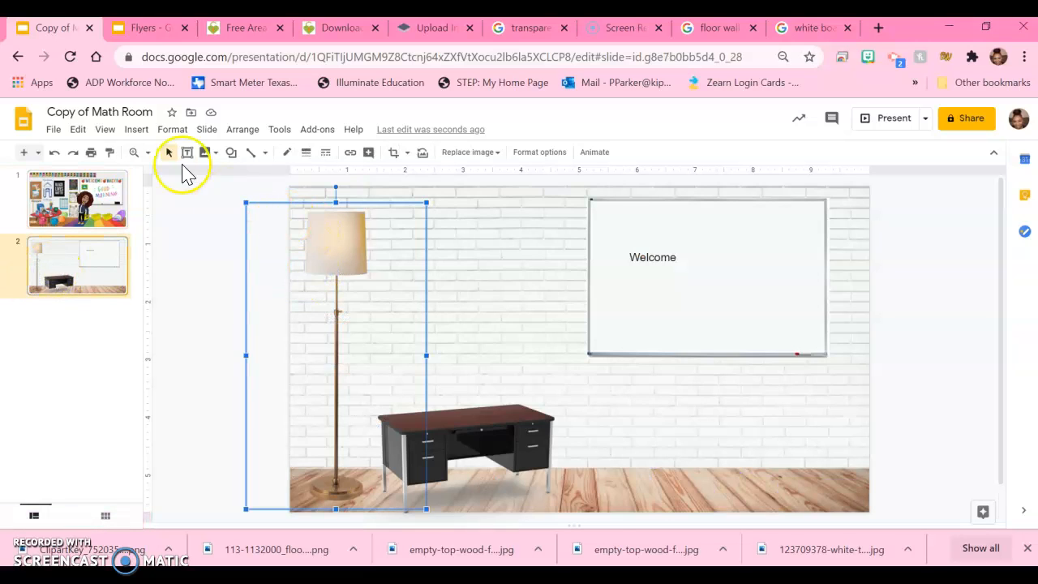
left_click(136, 130)
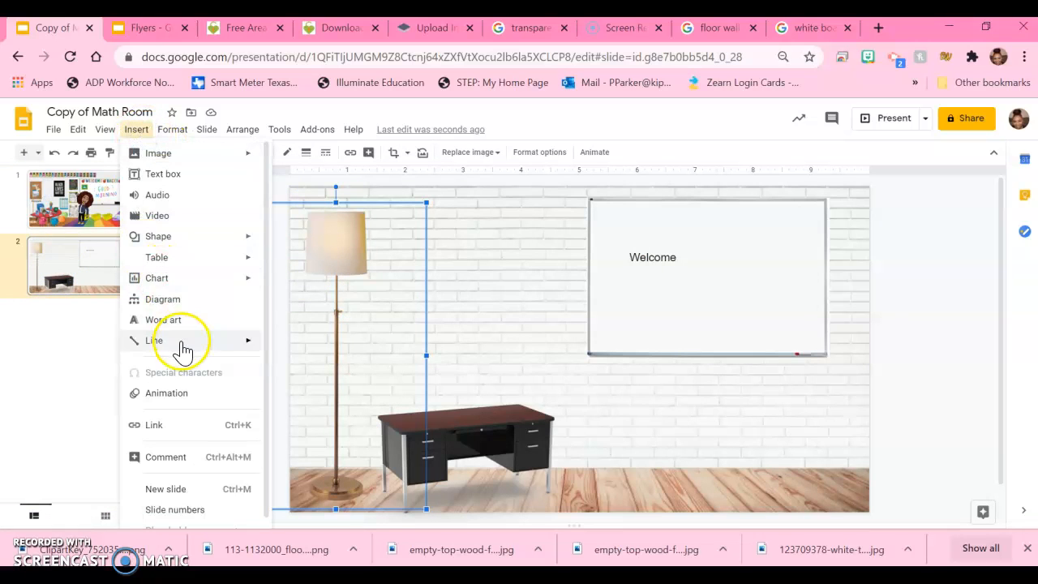
left_click(184, 427)
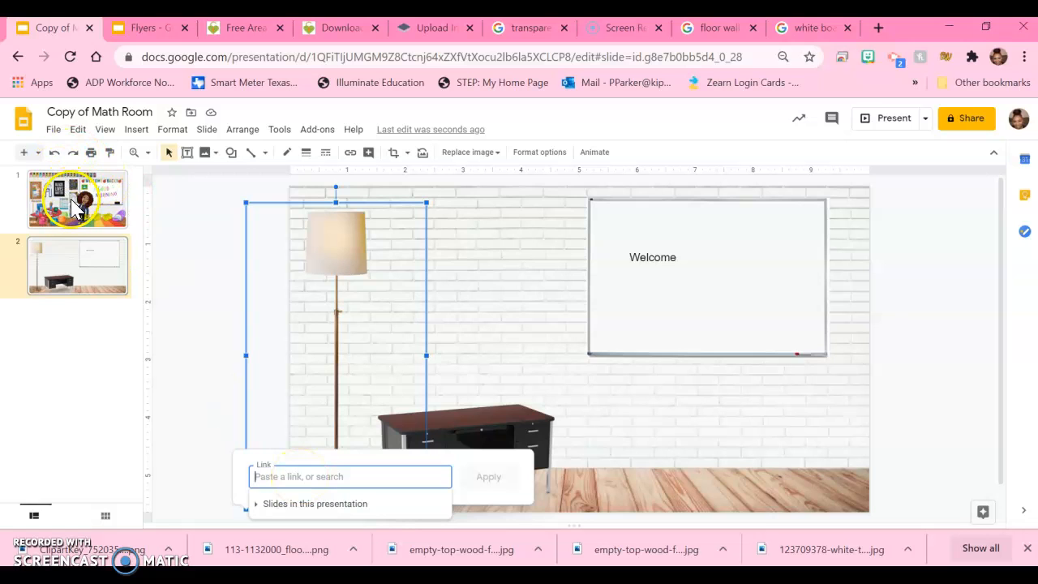
Follow the link on slide 1's number cards to view the Safe YouTube counting video page, and return to slide 2
left_click(74, 207)
left_click(367, 208)
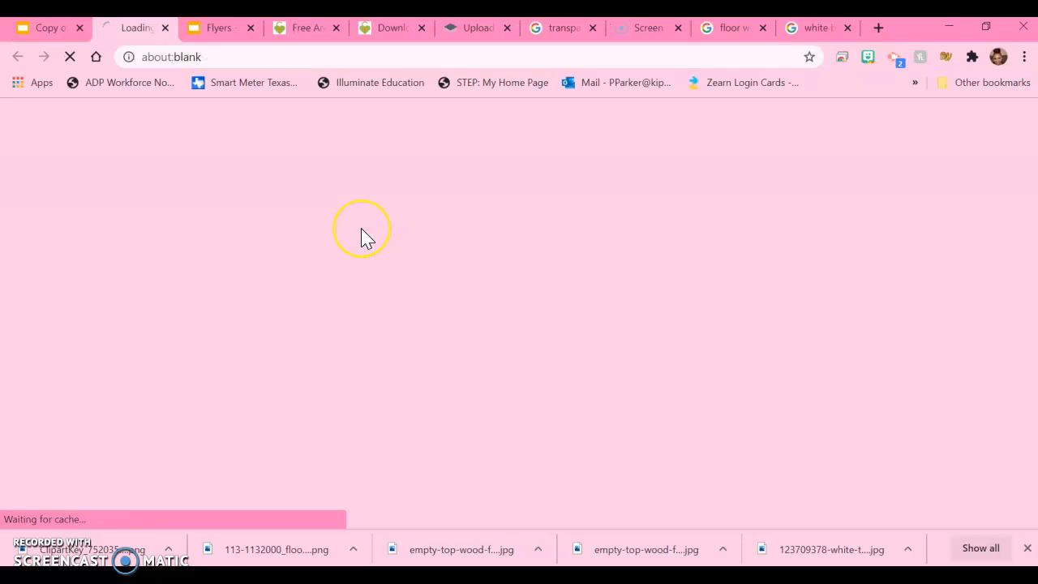
left_click(363, 230)
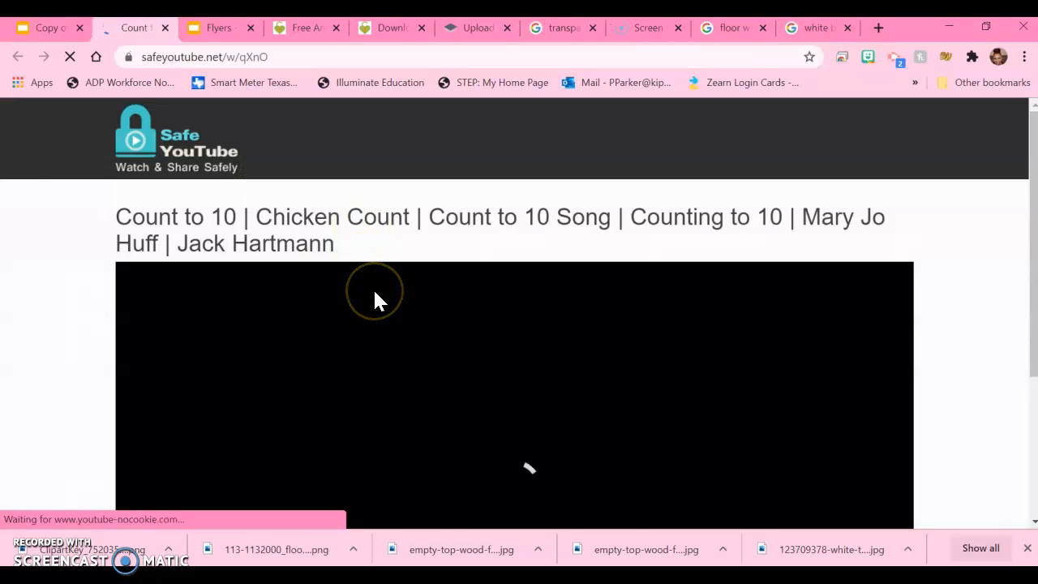
scroll(375, 293, "down", 3)
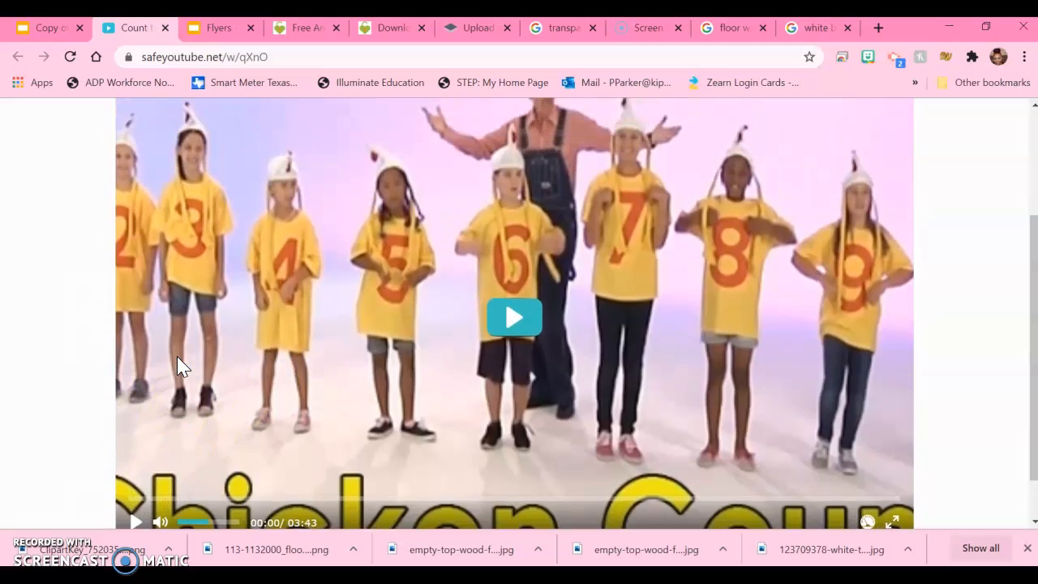
scroll(177, 357, "up", 1)
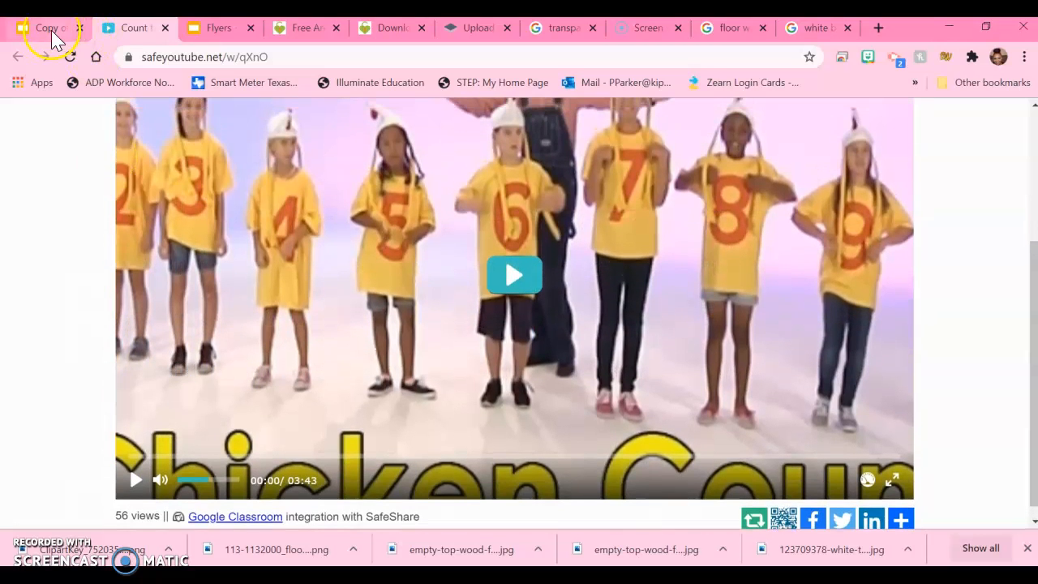
left_click(49, 27)
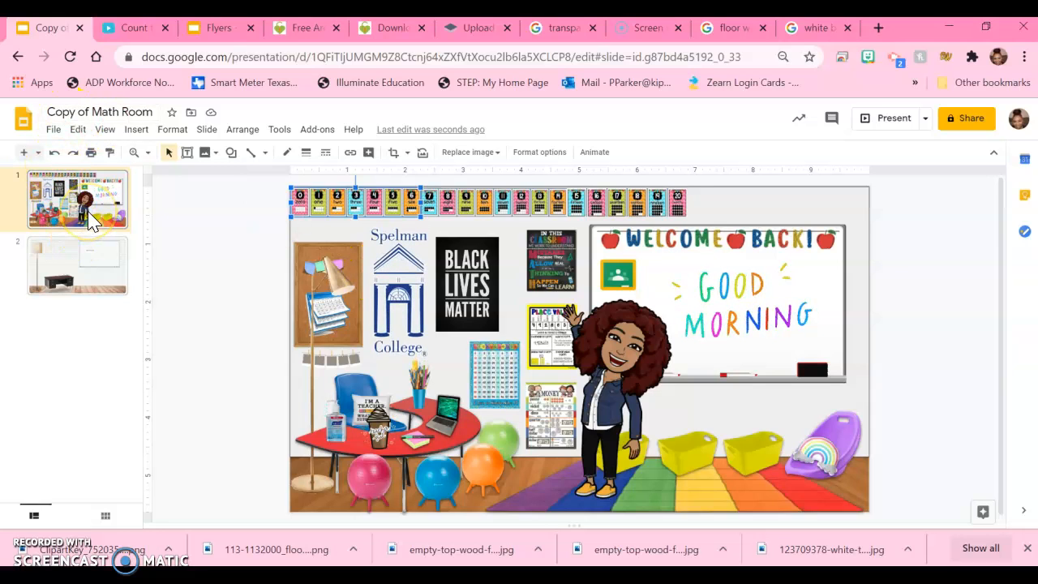
left_click(90, 264)
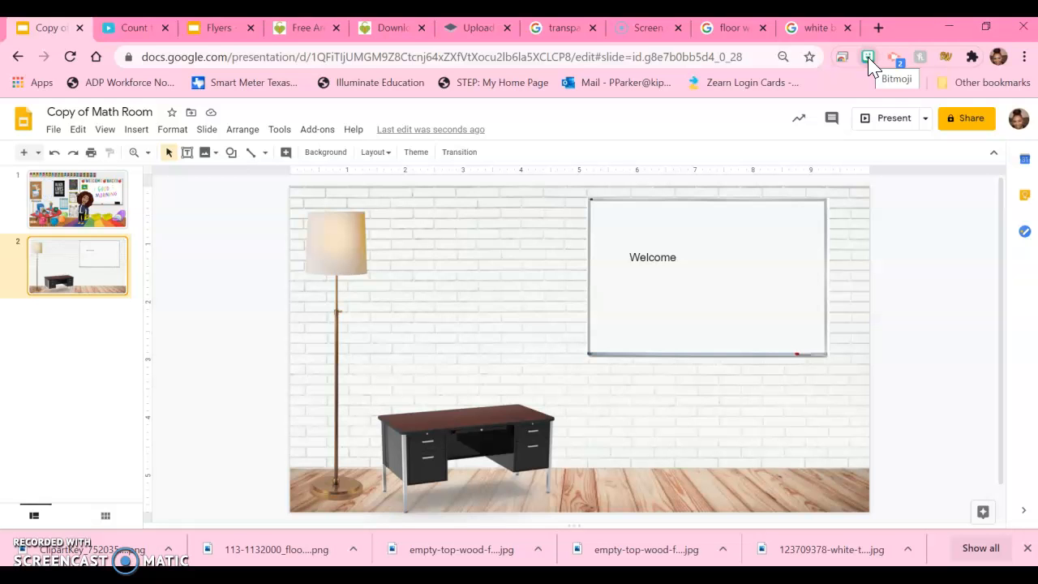
Search Google for "bitmoji extension" in a new tab and open the Bitmoji page in the Chrome Web Store
left_click(880, 27)
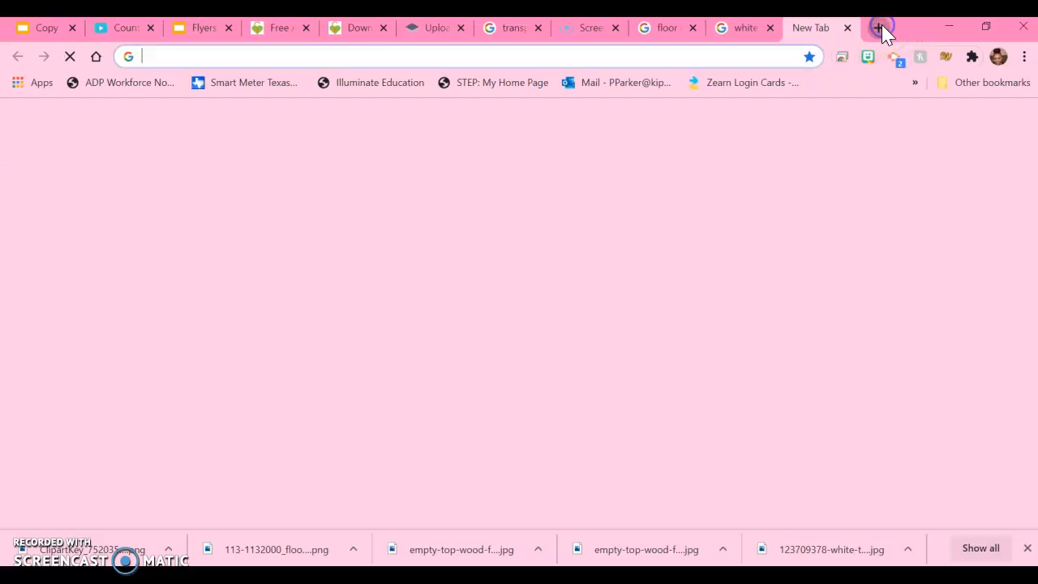
type("bit")
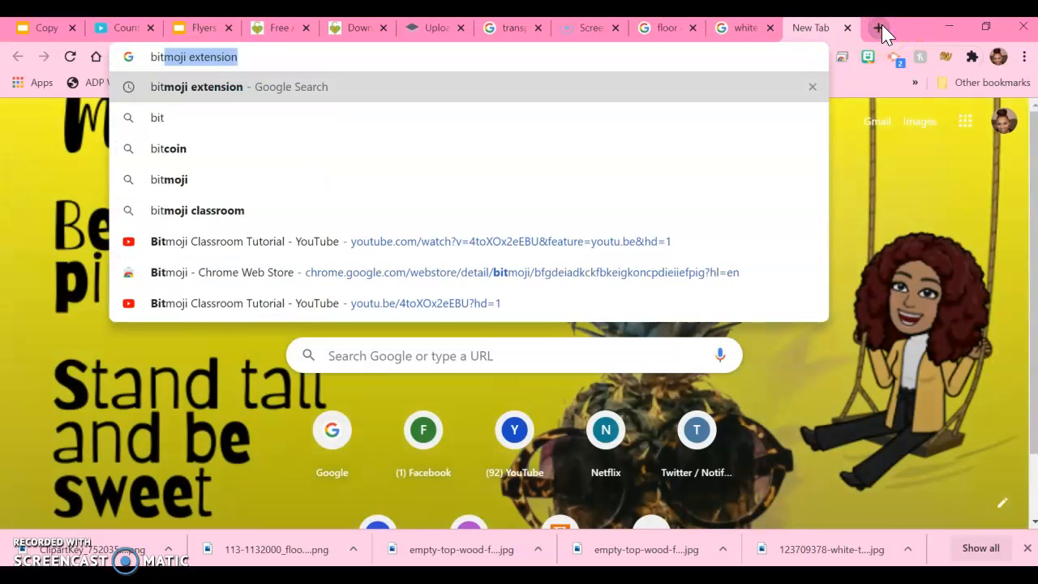
type("moji ext")
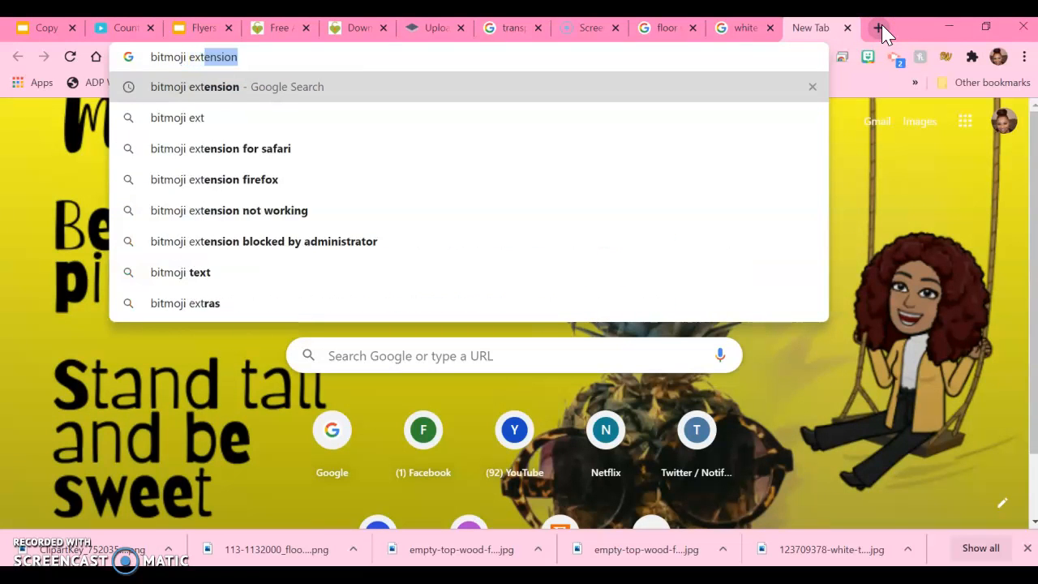
key("Return")
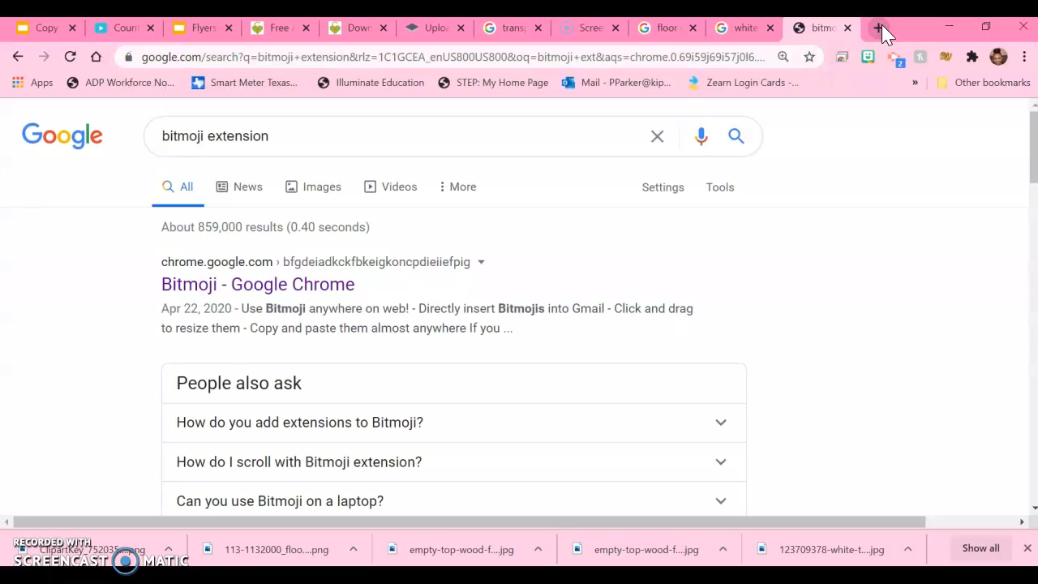
left_click(331, 288)
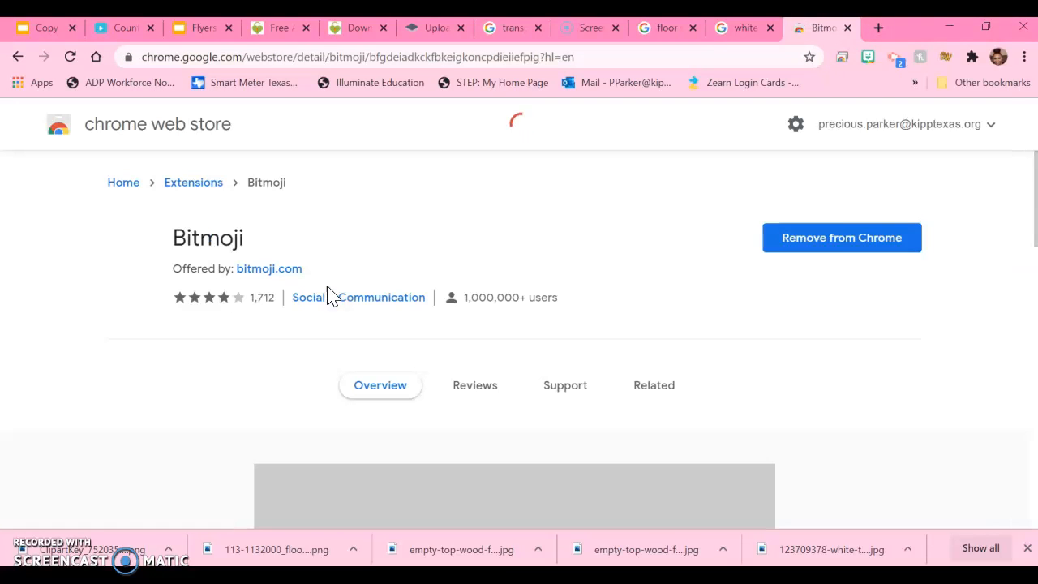
left_click(799, 244)
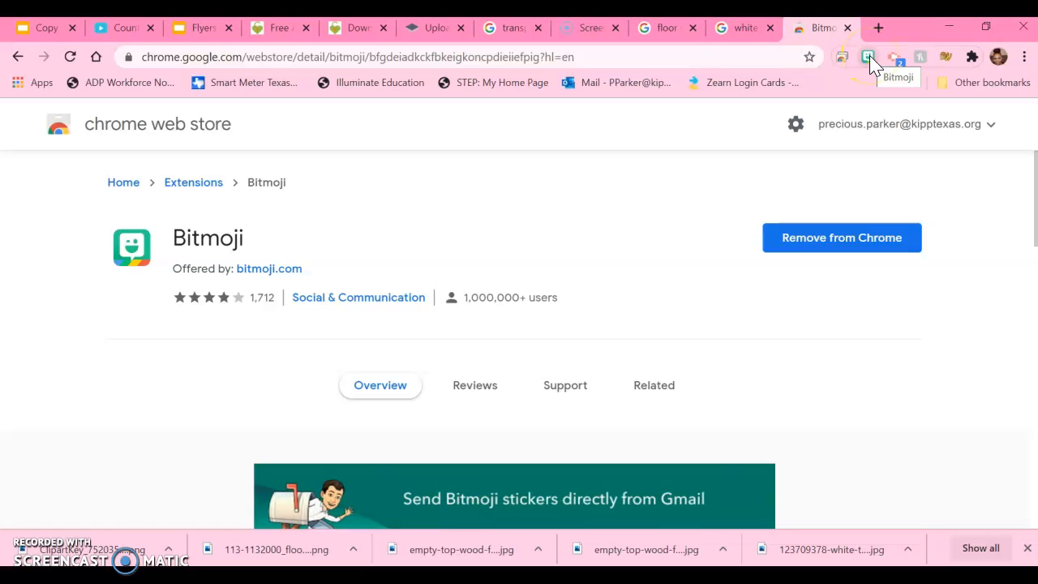
Switch back to Copy of Math Room, open the Bitmoji extension, and search for "pose" to browse the standing poses
left_click(26, 33)
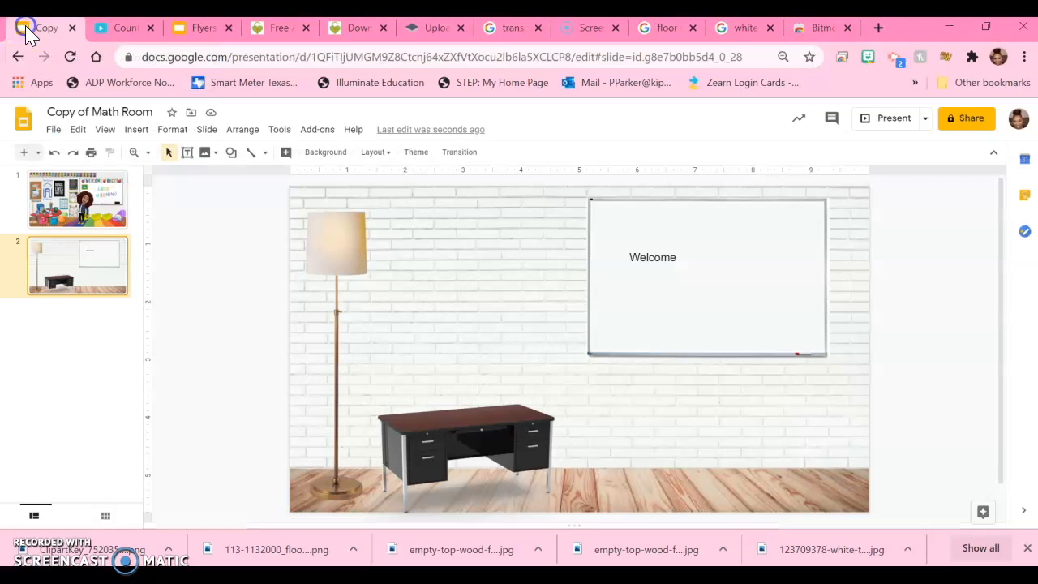
left_click(865, 57)
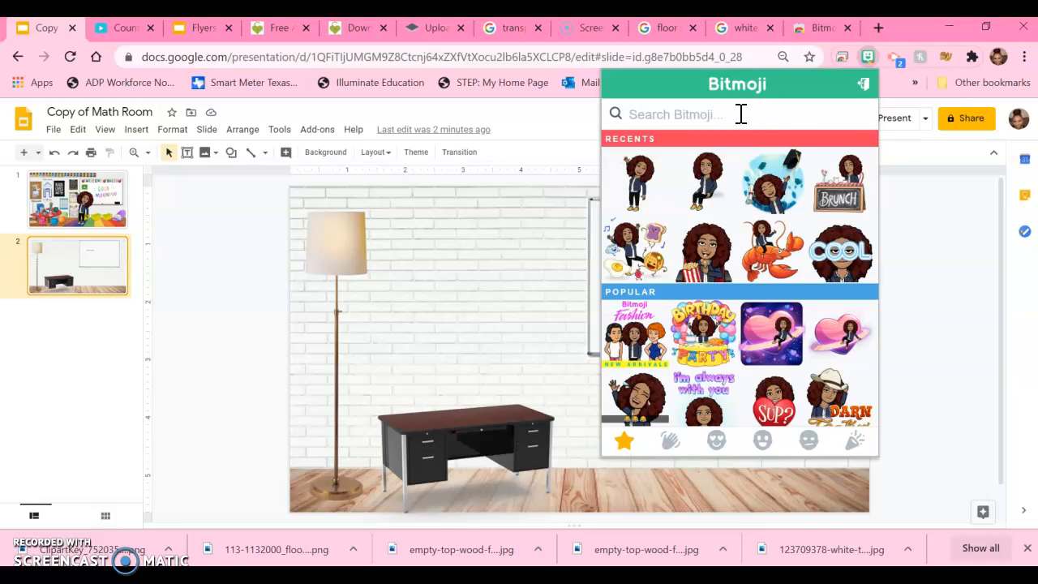
type("pose")
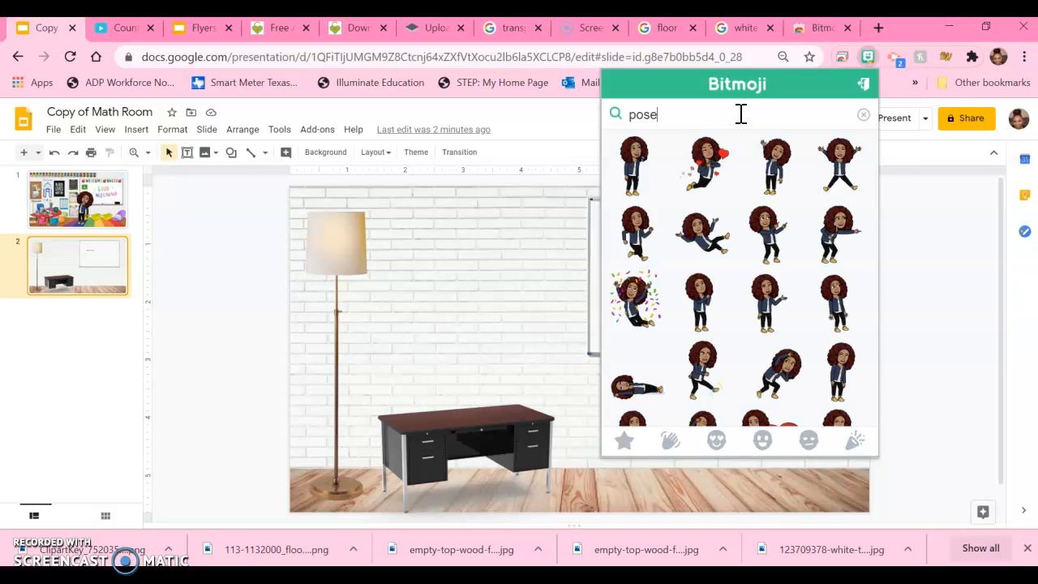
scroll(660, 297, "down", 3)
scroll(662, 296, "down", 2)
scroll(663, 299, "up", 4)
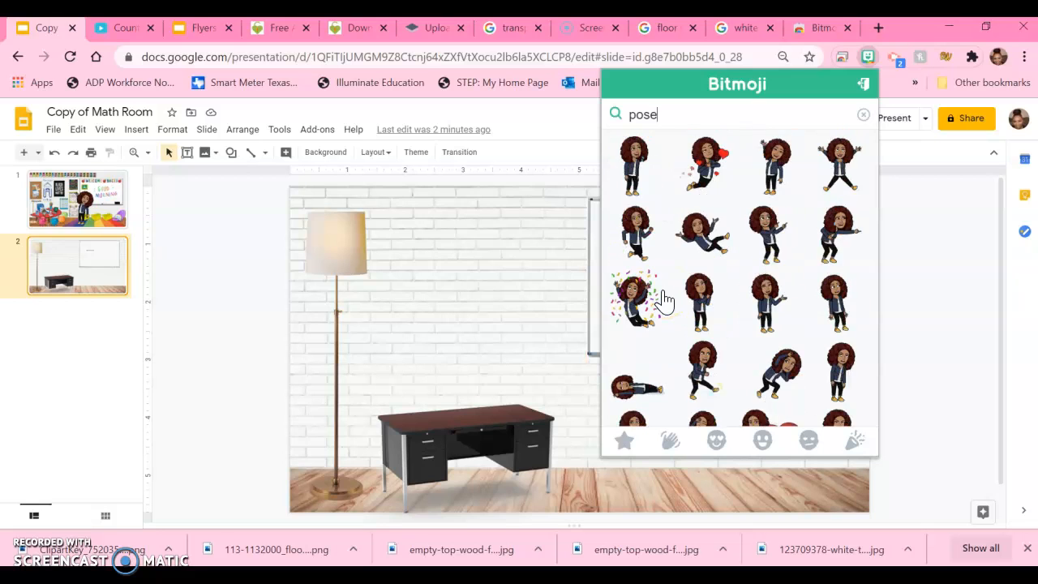
Copy the waving Bitmoji standing with one arm raised and paste it onto slide 2
right_click(769, 170)
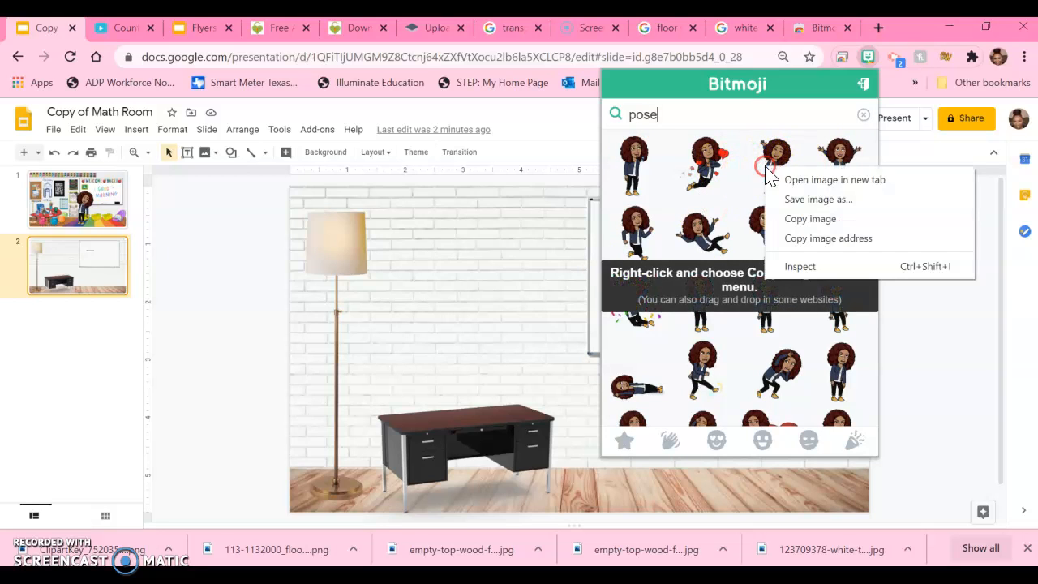
left_click(803, 221)
right_click(562, 305)
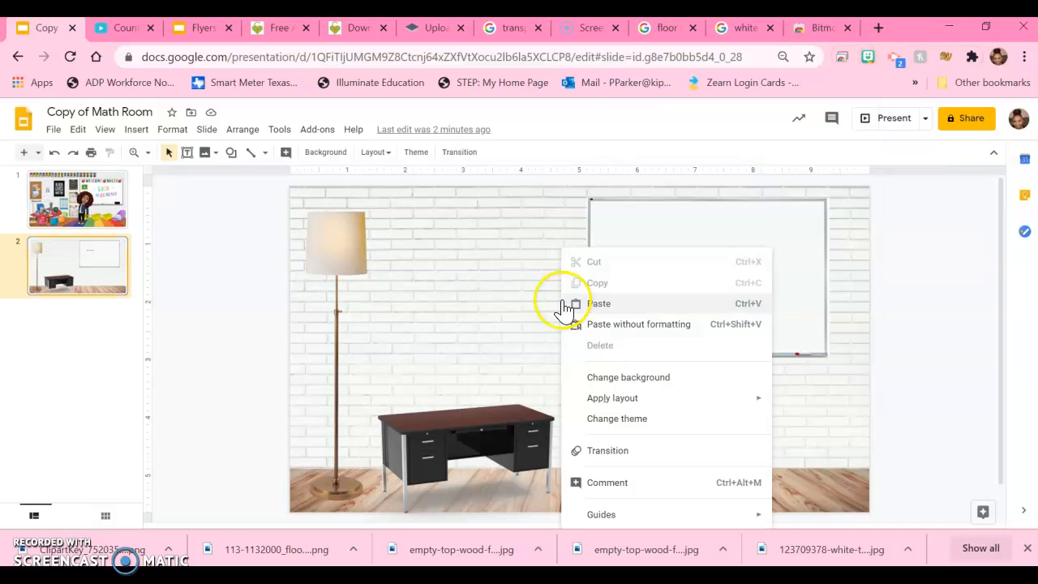
left_click(614, 306)
Enlarge the pasted Bitmoji and stand it on the wood floor between the desk and the whiteboard
left_click_drag(538, 273, 669, 375)
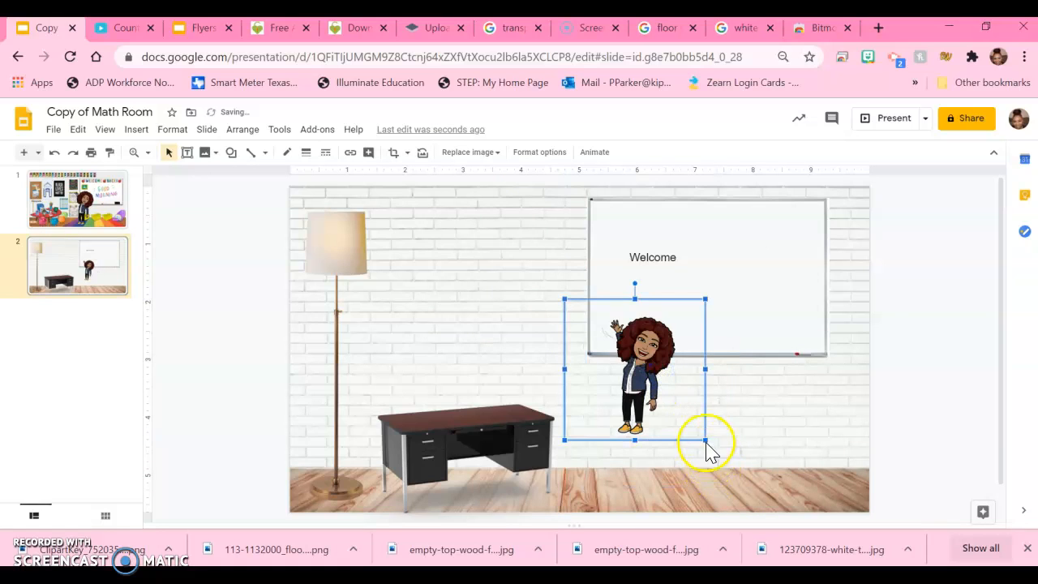
left_click_drag(706, 442, 776, 511)
left_click_drag(696, 427, 655, 423)
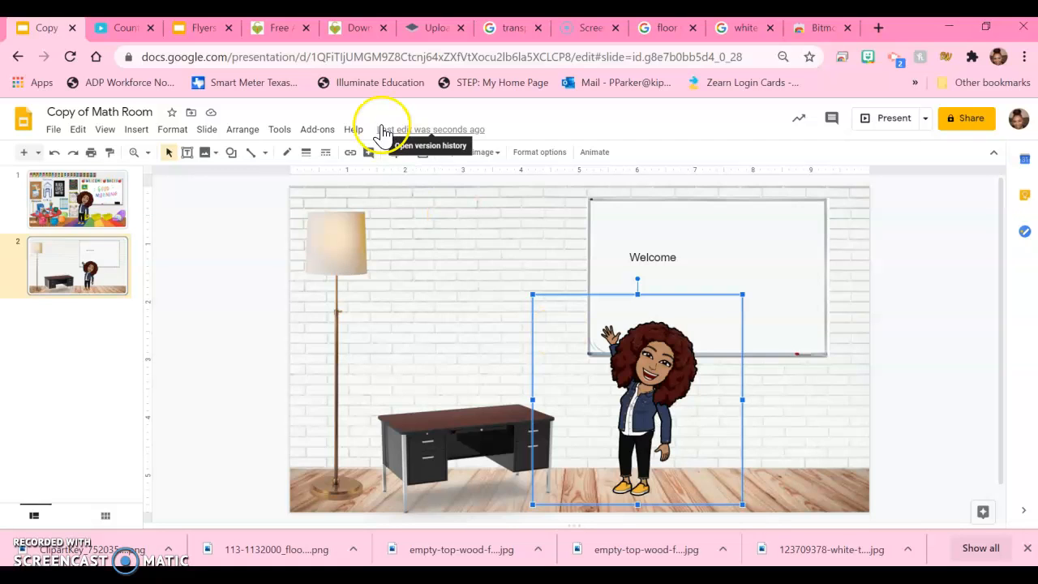
Review the open remove.bg, floor wall background, floor lamp and ClipartKey pages, and switch from the classroom slides to the Flyers presentation
left_click(431, 30)
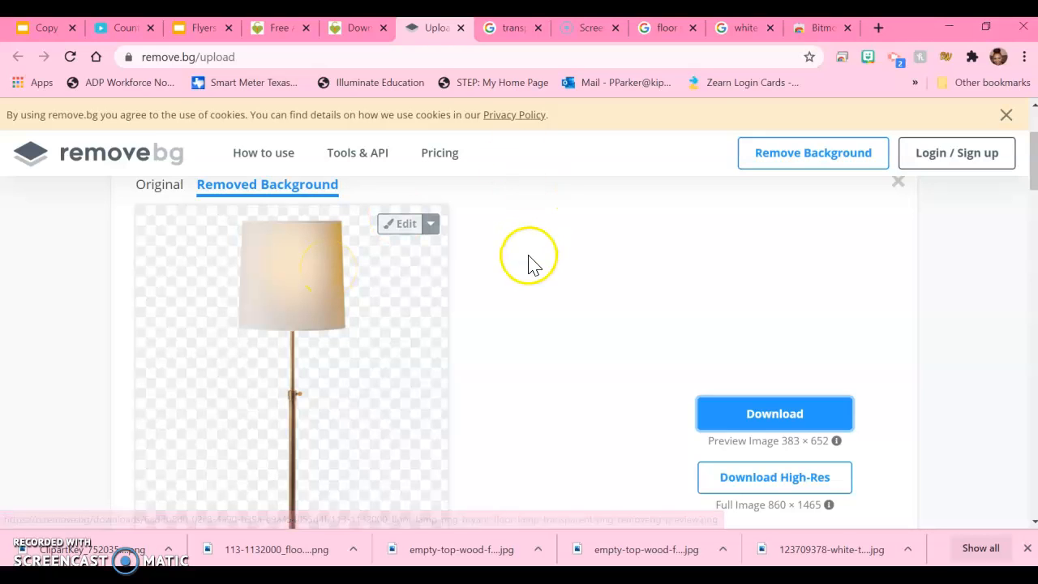
left_click(661, 29)
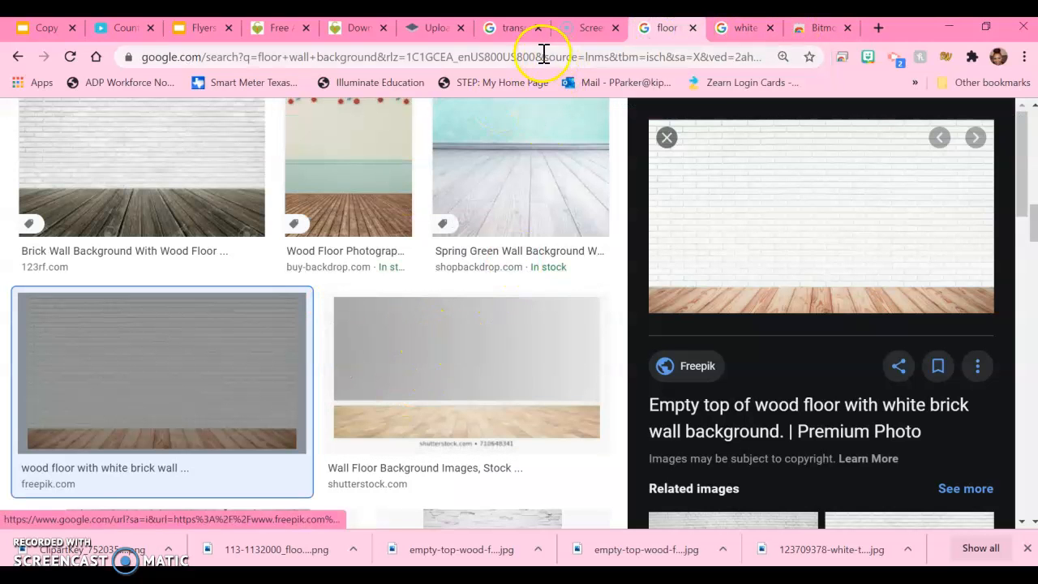
left_click(508, 37)
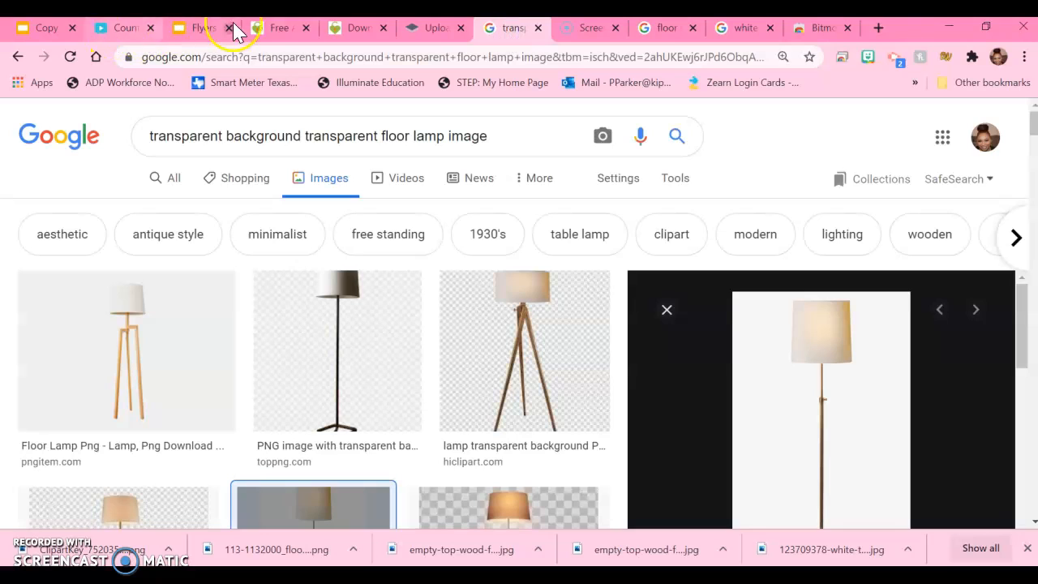
left_click(275, 29)
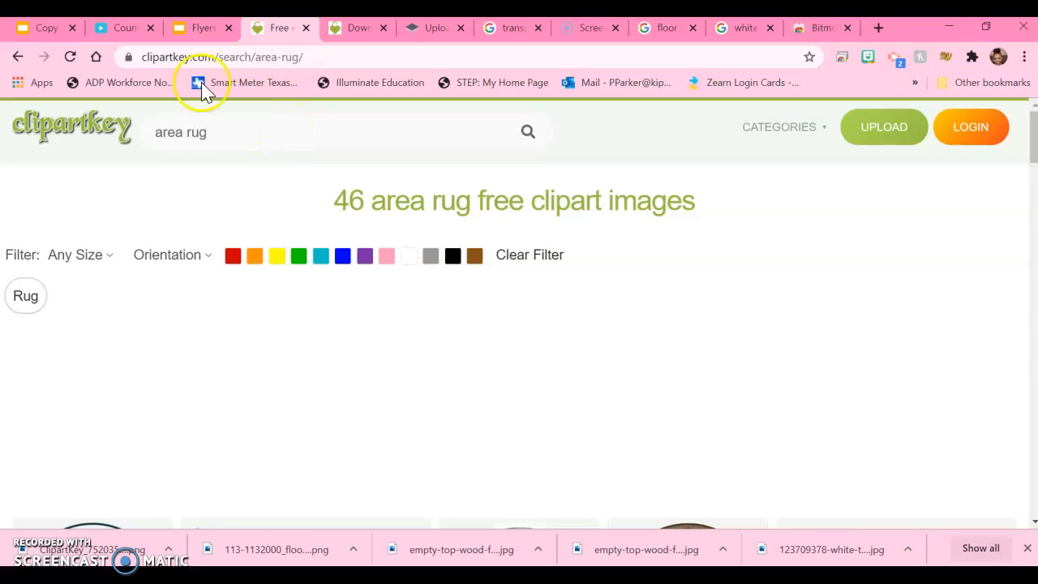
left_click(33, 30)
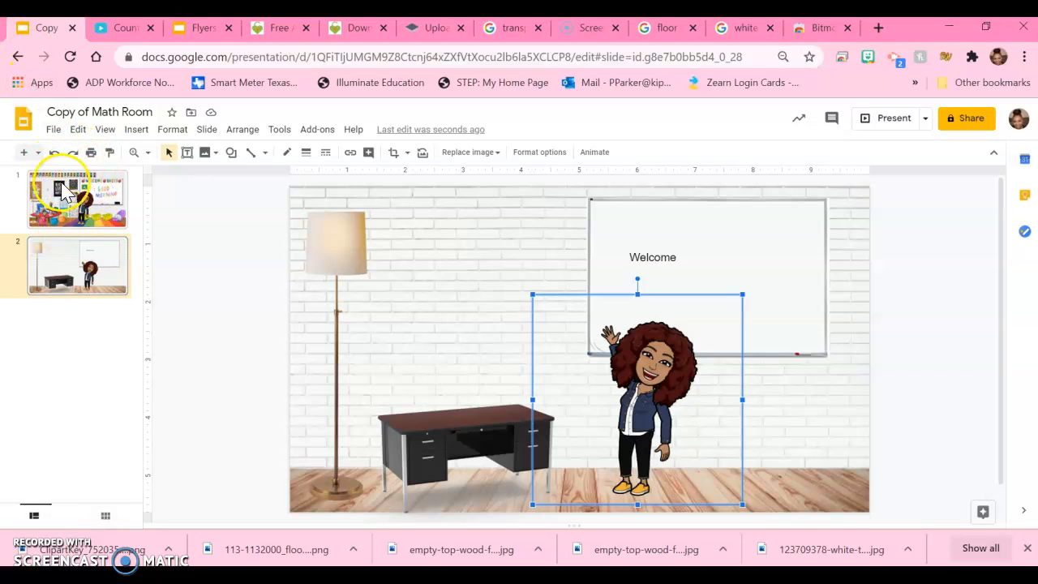
left_click(201, 37)
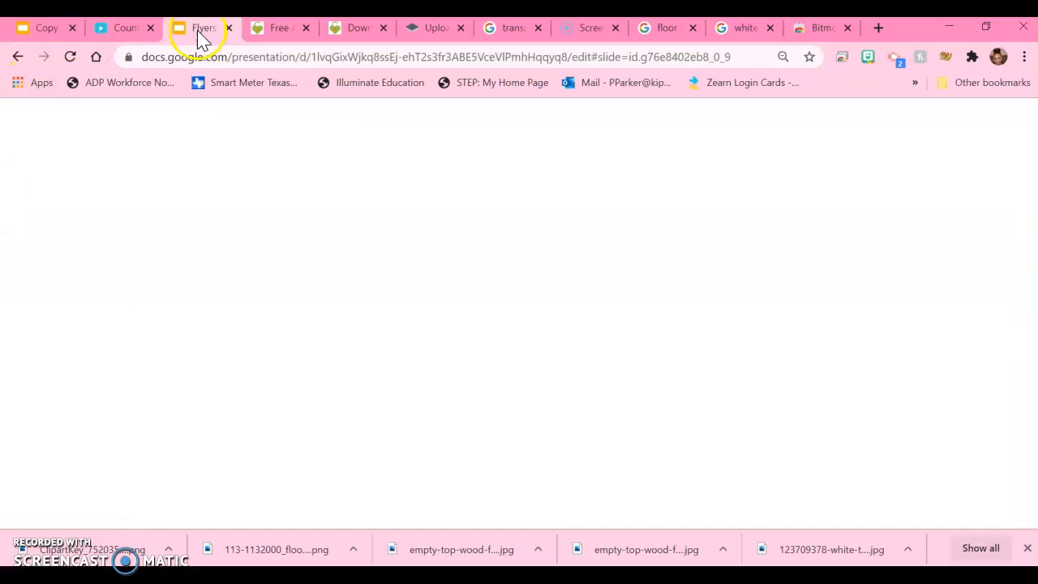